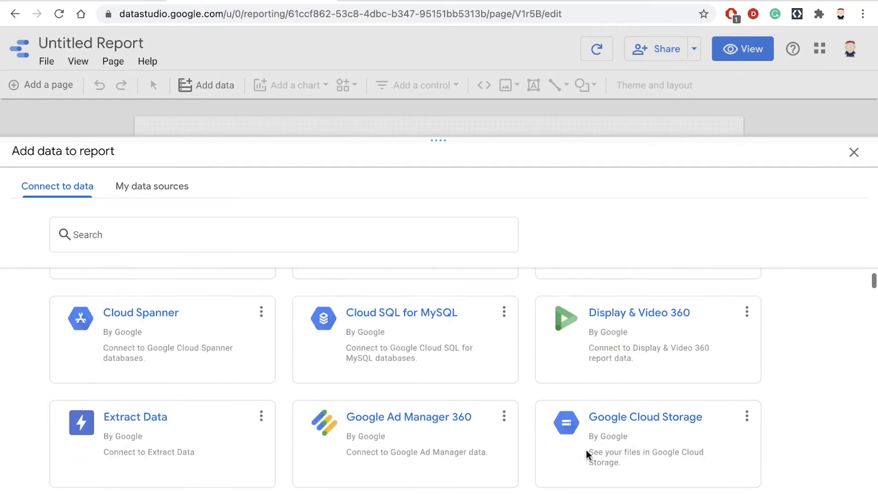
Choose BigQuery as the connector for the report's data.
scroll(587, 456, down, 3)
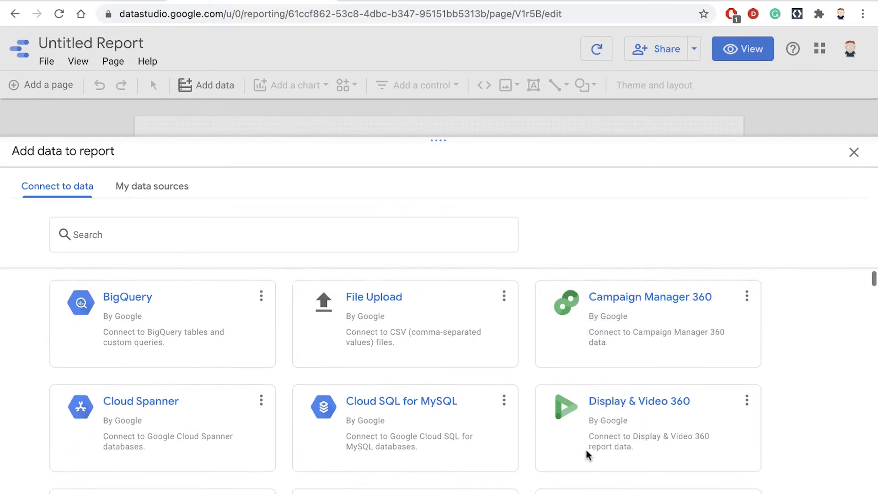
click(259, 310)
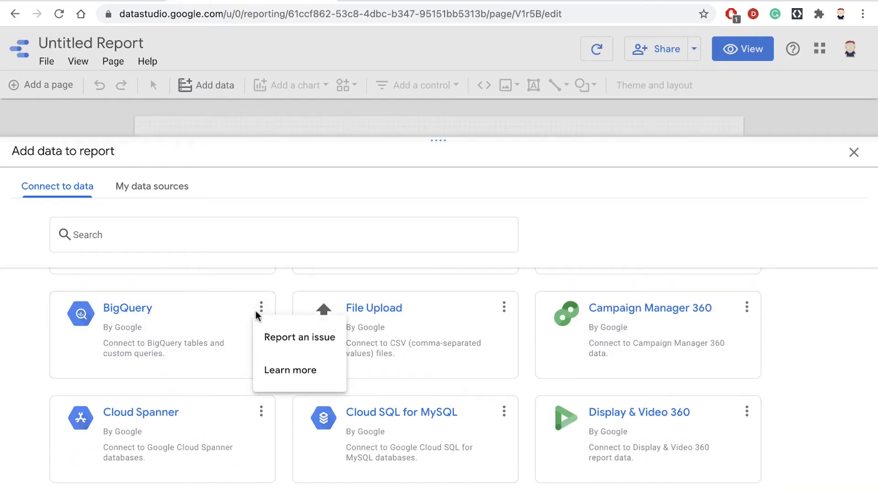
click(226, 315)
click(137, 310)
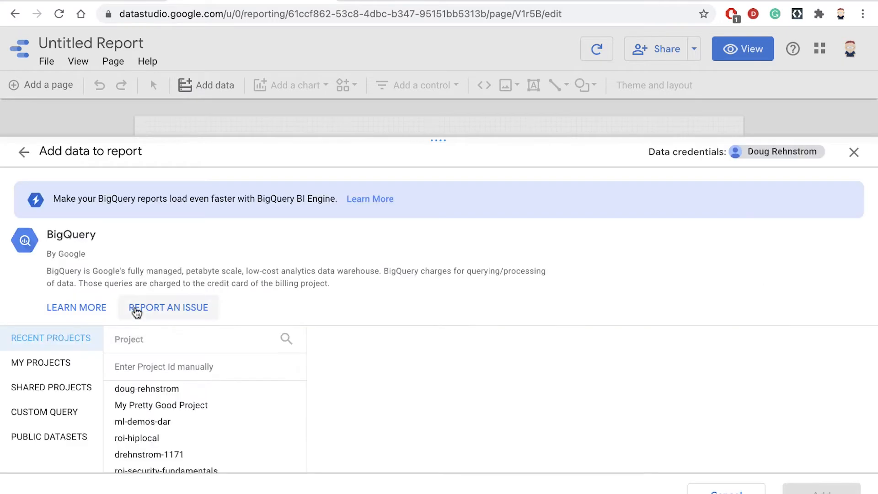
Add the superbowls table from the sports dataset in My Pretty Good Project to the report.
scroll(474, 306, down, 2)
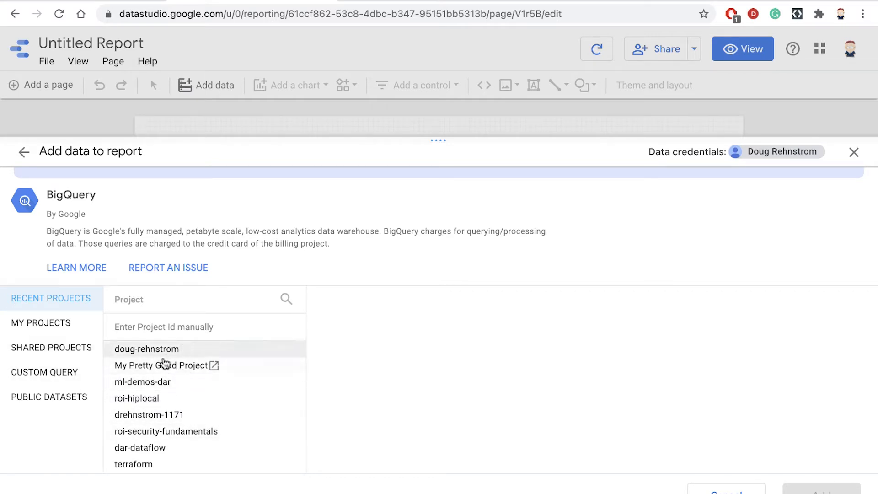
click(153, 368)
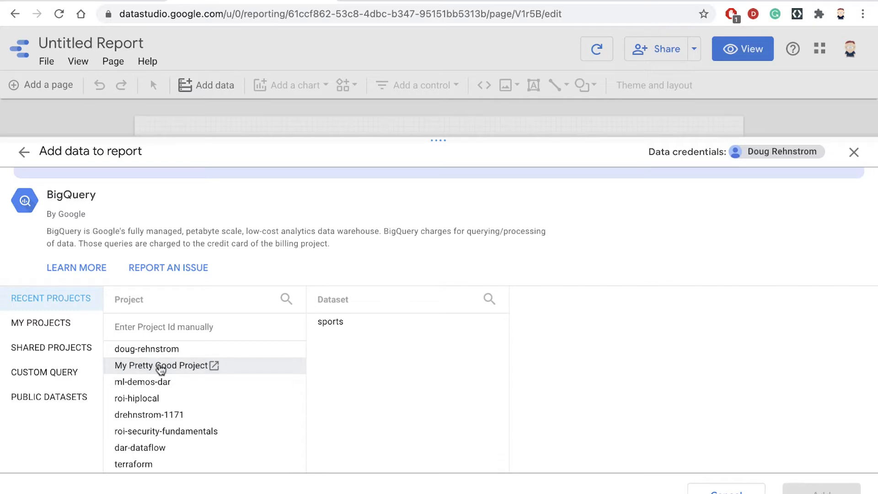
click(335, 325)
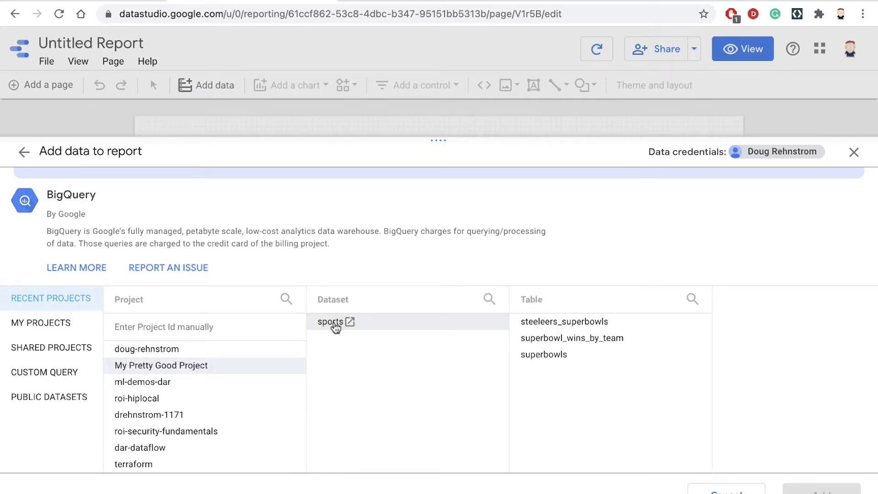
click(544, 361)
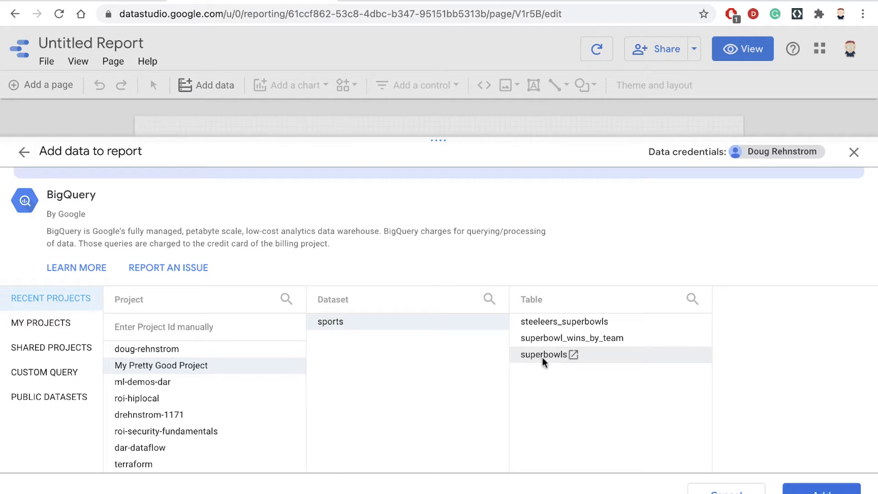
click(822, 491)
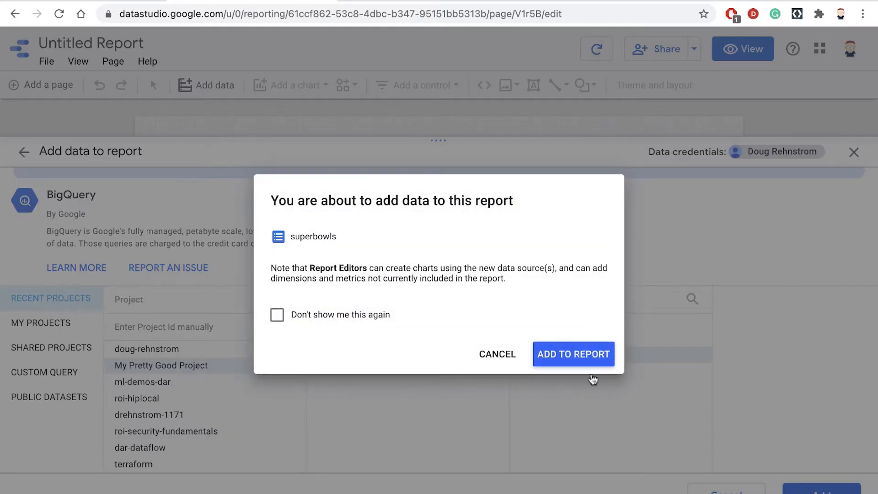
click(583, 351)
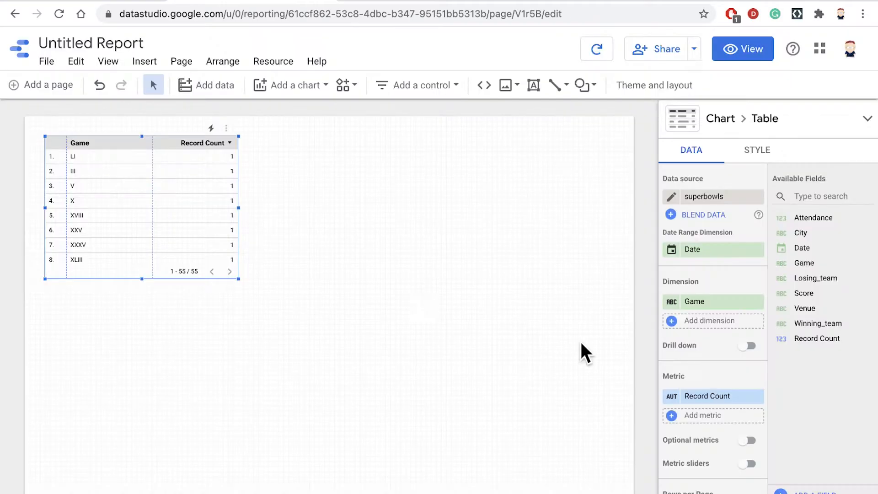
Move the table lower on the page and enlarge it to span nearly the full page width.
drag(149, 203, 147, 276)
drag(238, 353, 602, 406)
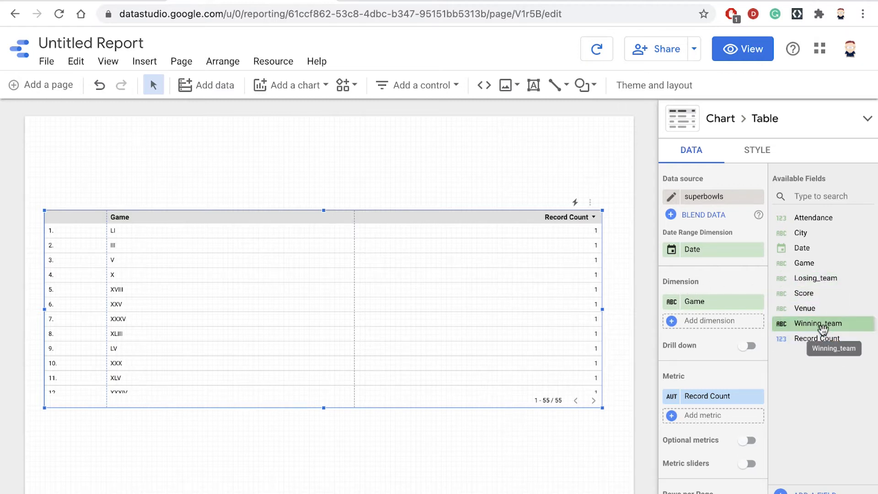
Add Winning_team, Losing_team and Score as table dimensions and remove the Record Count metric.
drag(815, 328, 715, 327)
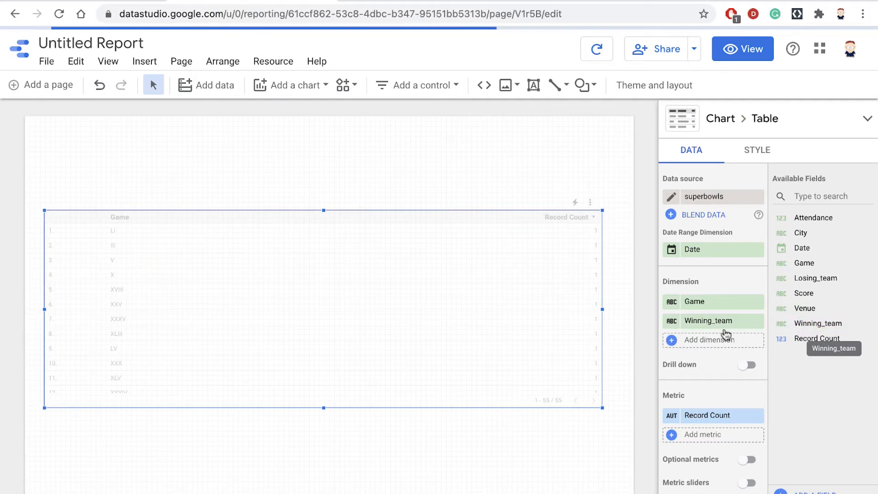
drag(807, 279, 716, 343)
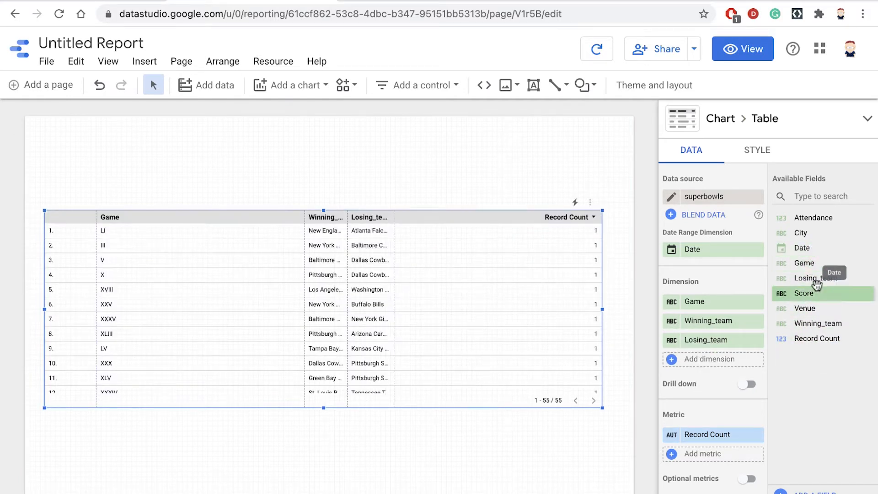
drag(807, 296, 696, 359)
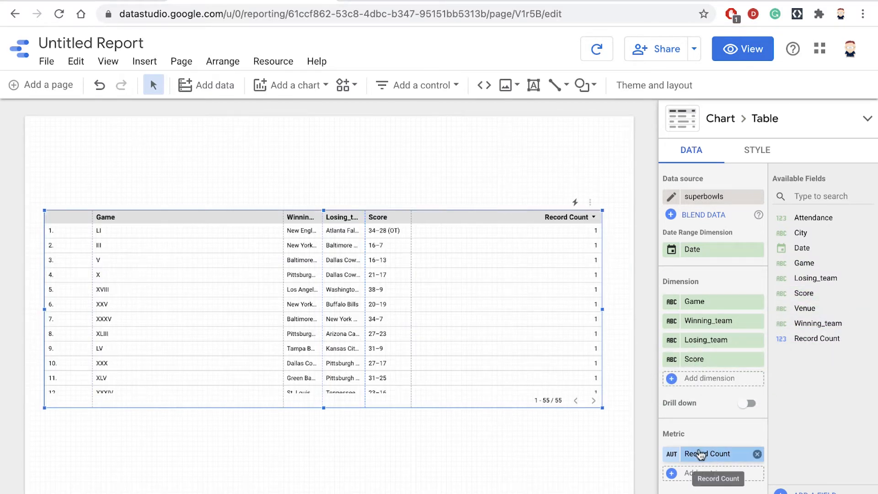
click(759, 455)
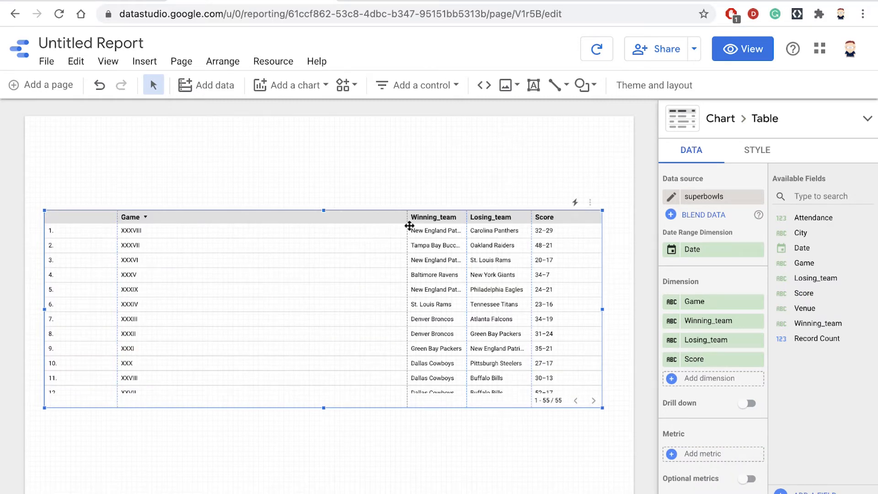
Adjust the table's column widths by narrowing Game and widening the Winning_team, Losing_team and Score columns.
drag(409, 225, 204, 243)
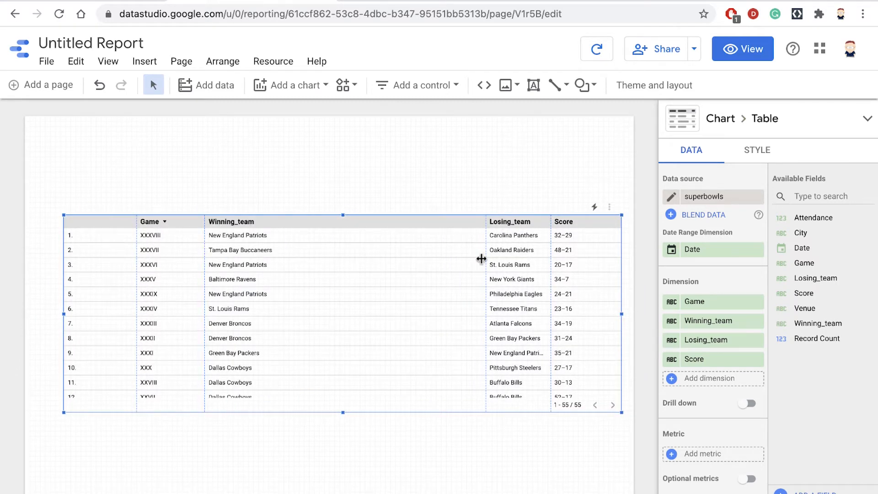
drag(485, 261, 351, 255)
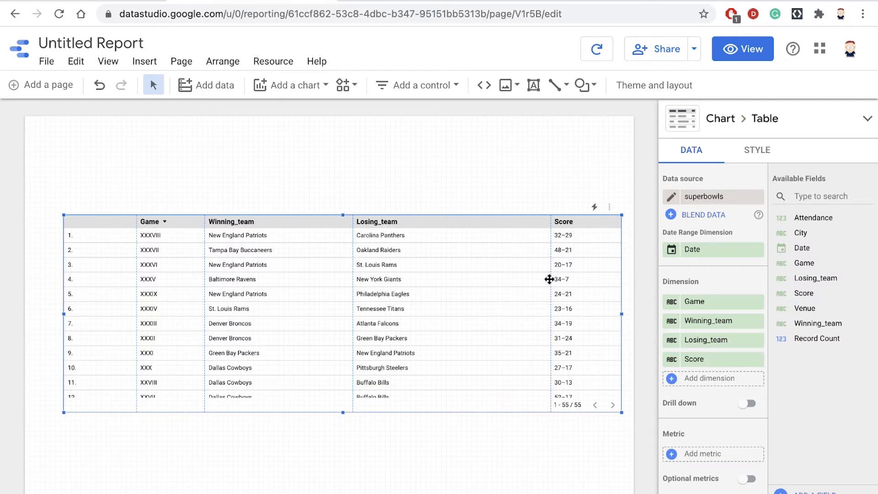
drag(549, 279, 486, 279)
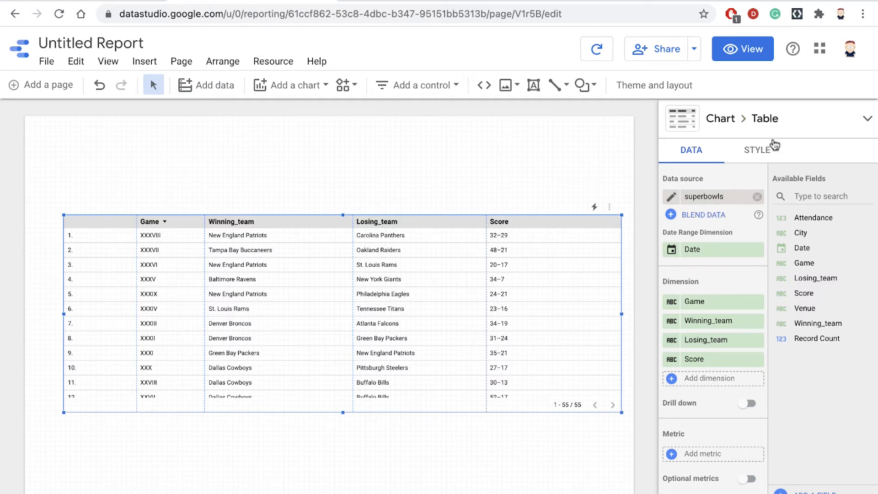
Set the font size of both the table header and the table labels to 18px.
click(764, 150)
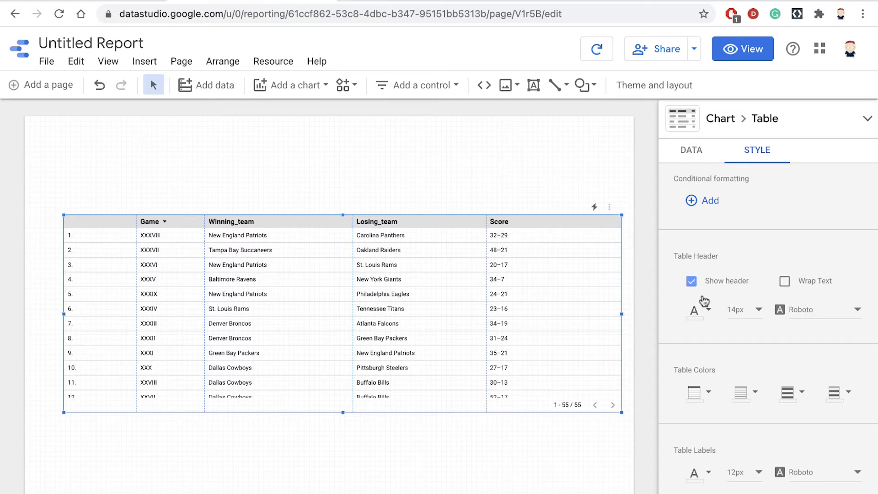
click(759, 313)
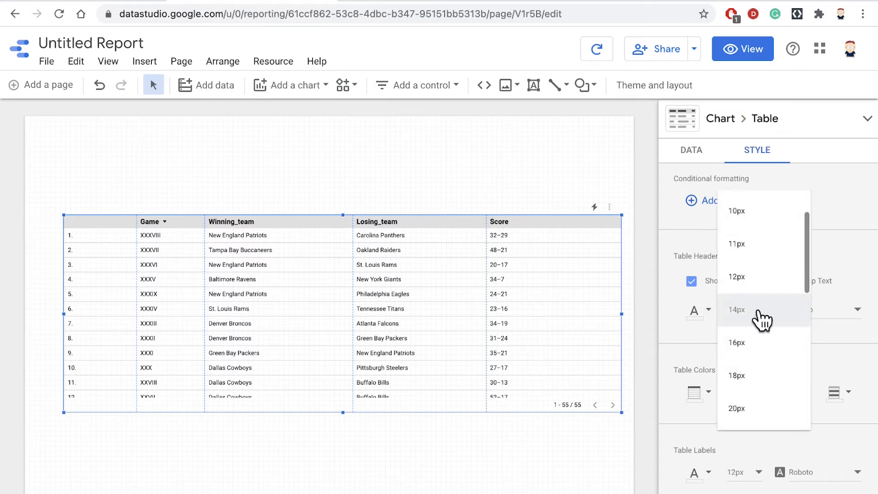
click(762, 374)
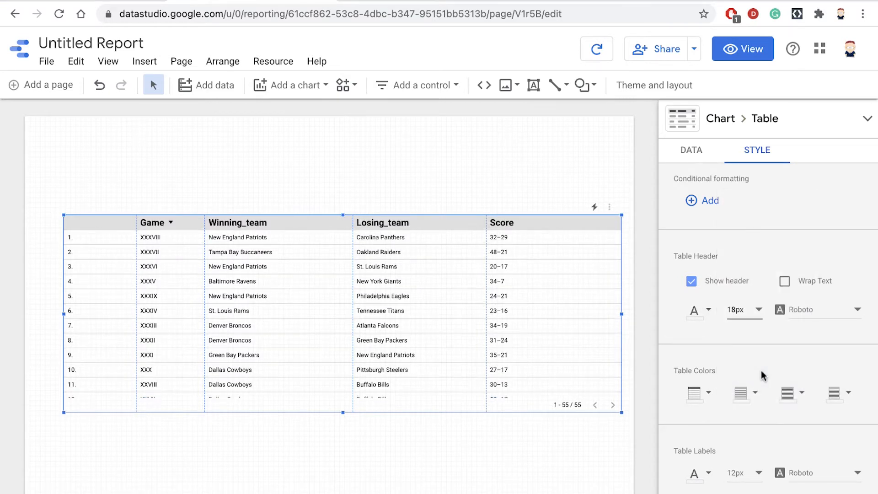
scroll(772, 377, down, 3)
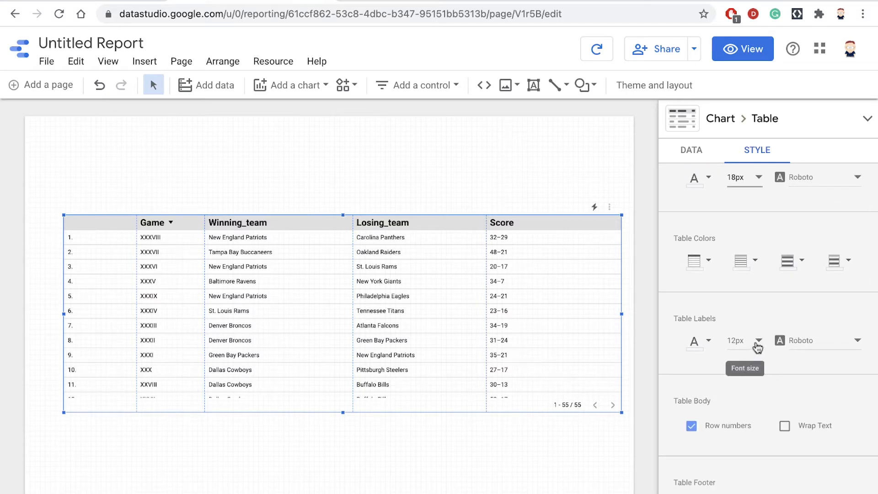
click(758, 348)
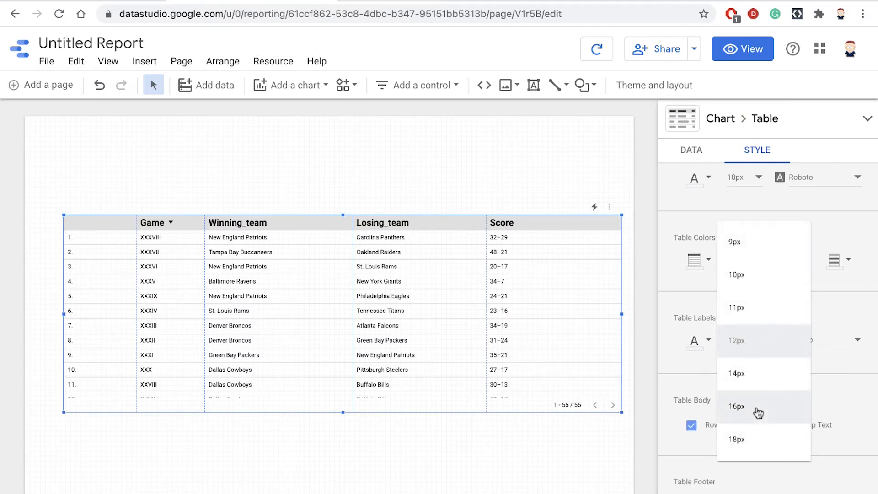
click(760, 438)
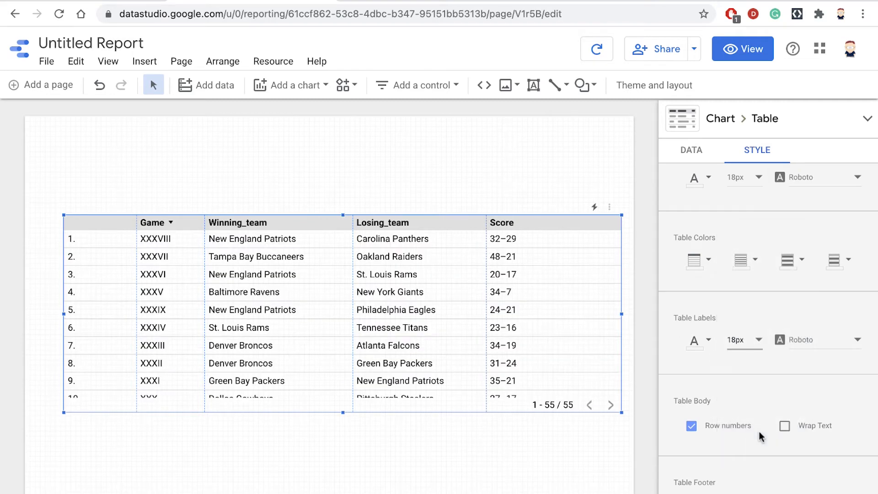
Extend the table's lower edge slightly so that the tenth row fits completely.
click(388, 480)
click(426, 336)
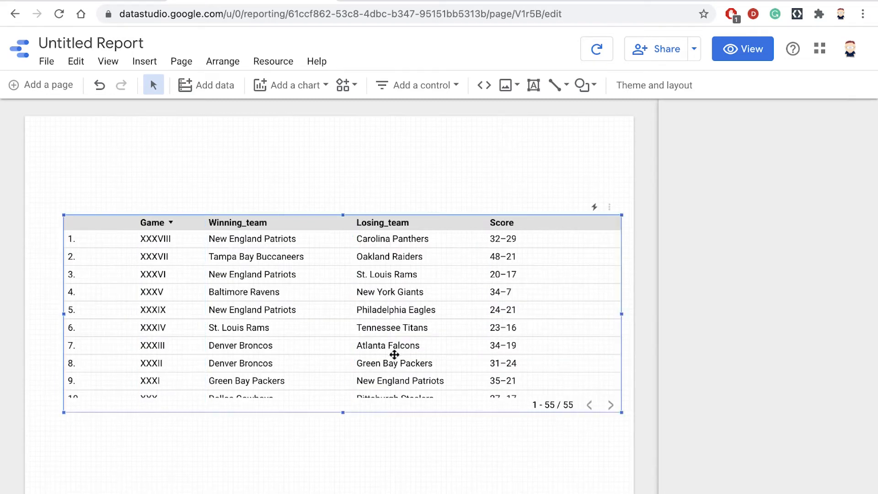
drag(345, 414, 345, 428)
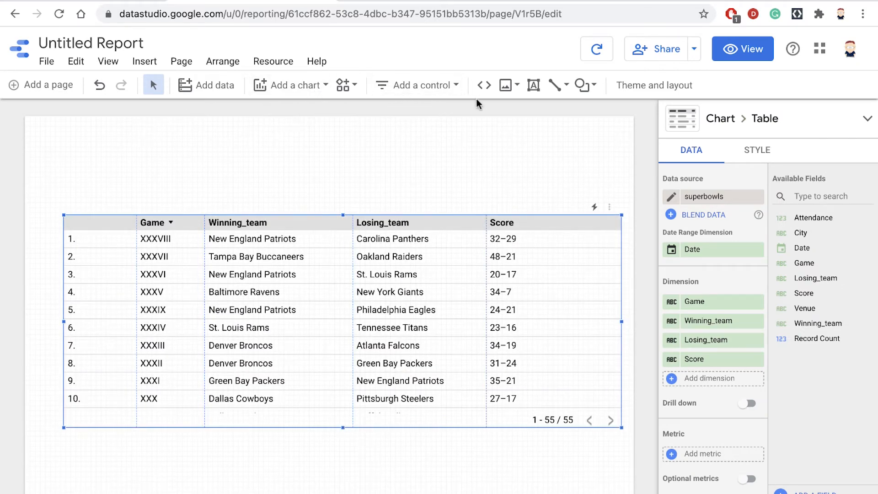
Add a text box above the table with the title "Superbowls", correcting its spelling.
click(534, 90)
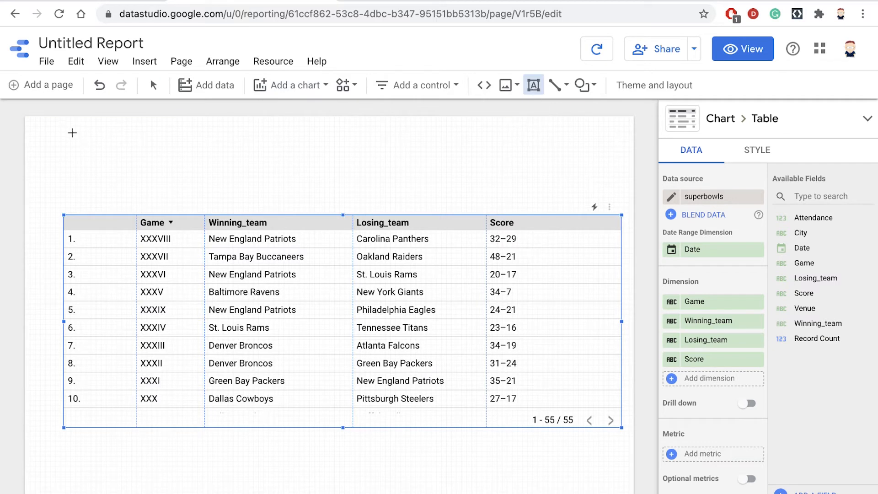
drag(72, 133, 450, 173)
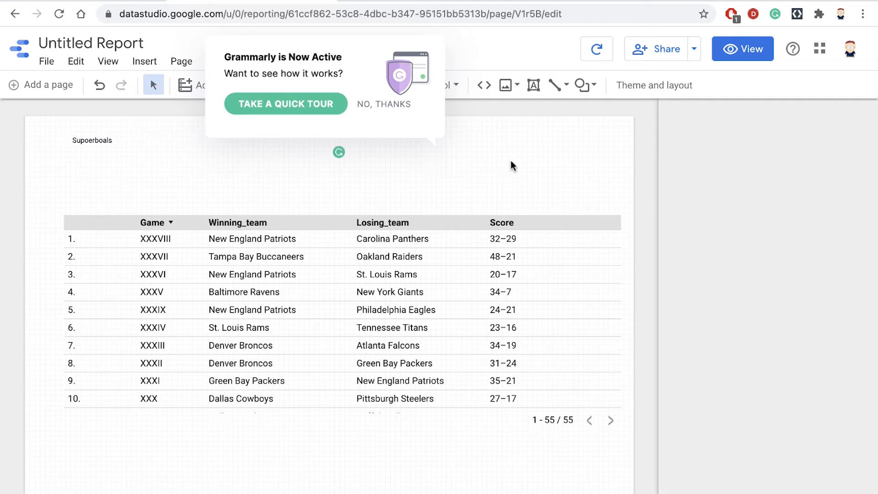
click(511, 162)
click(112, 138)
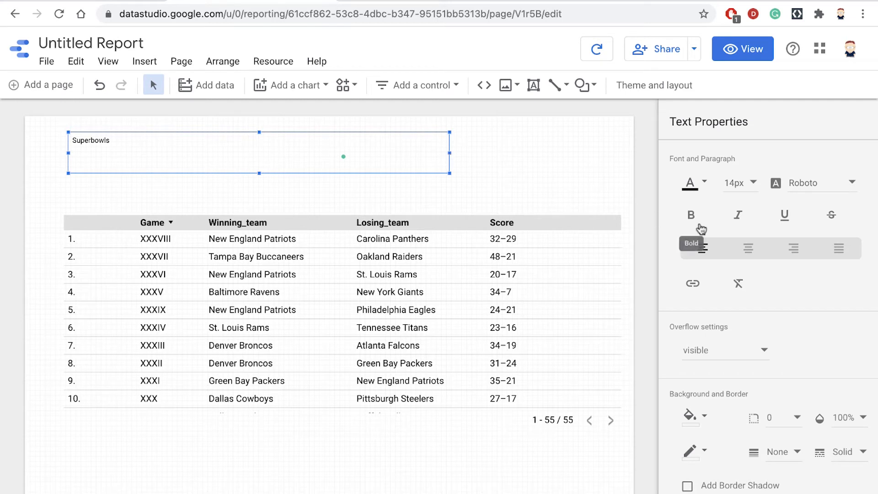
Set the title text's font size to 32px and deselect the text box.
click(752, 186)
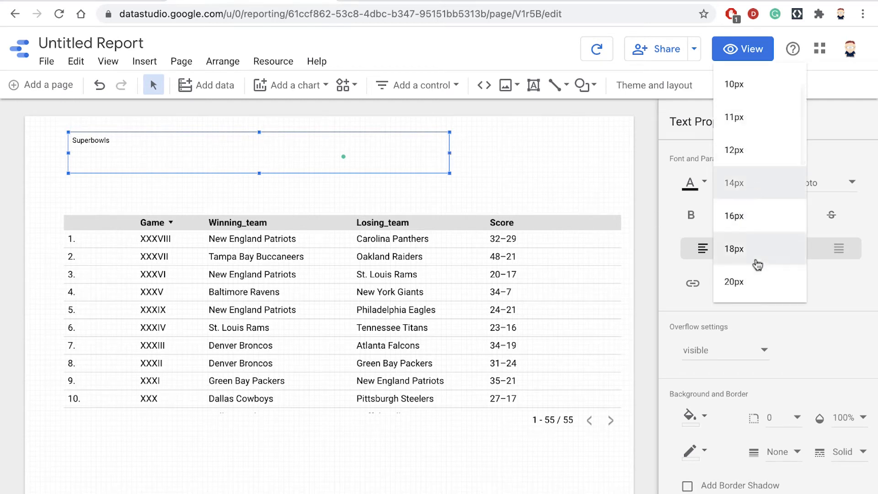
scroll(758, 275, down, 3)
scroll(758, 277, down, 1)
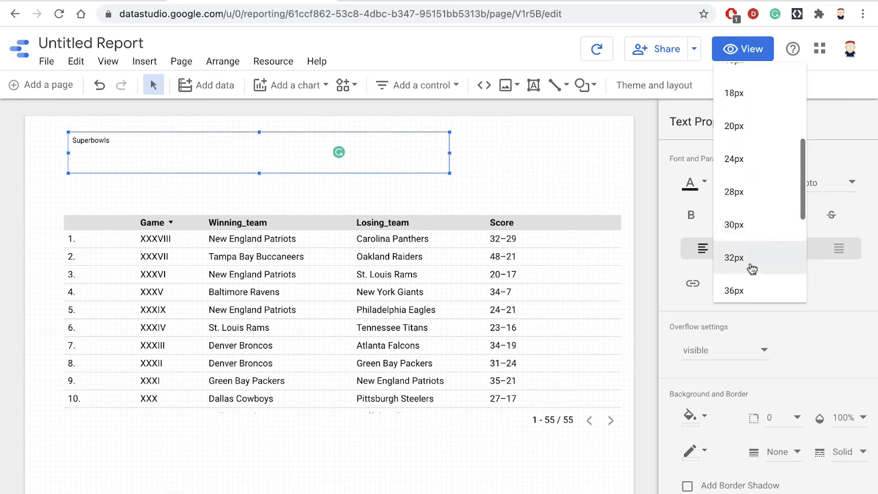
click(750, 266)
click(491, 158)
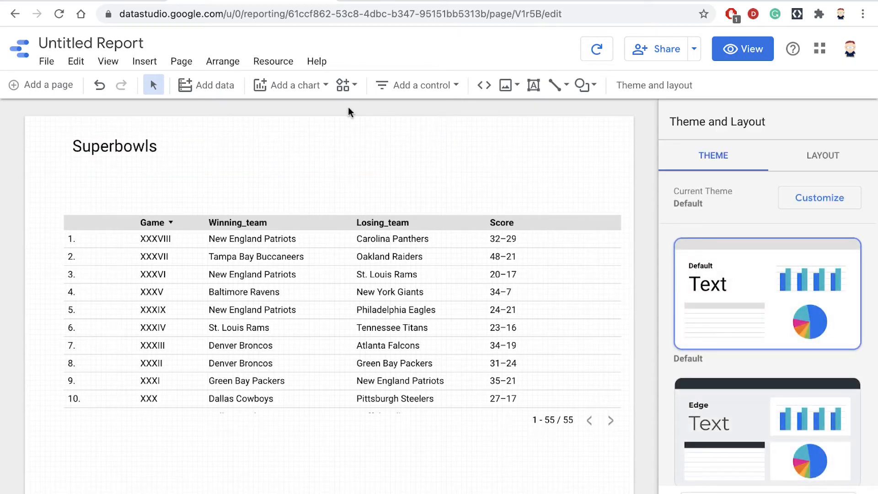
Place an advanced filter control below the title and move the table down to make room for it.
click(456, 85)
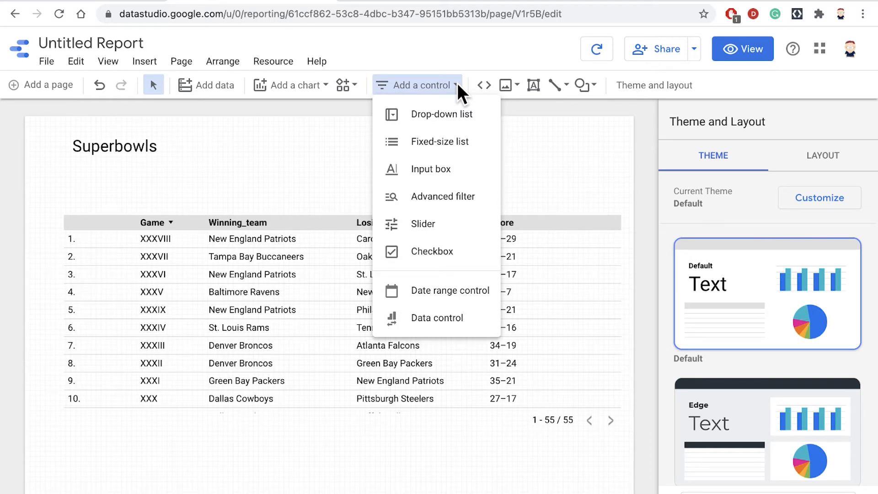
click(452, 196)
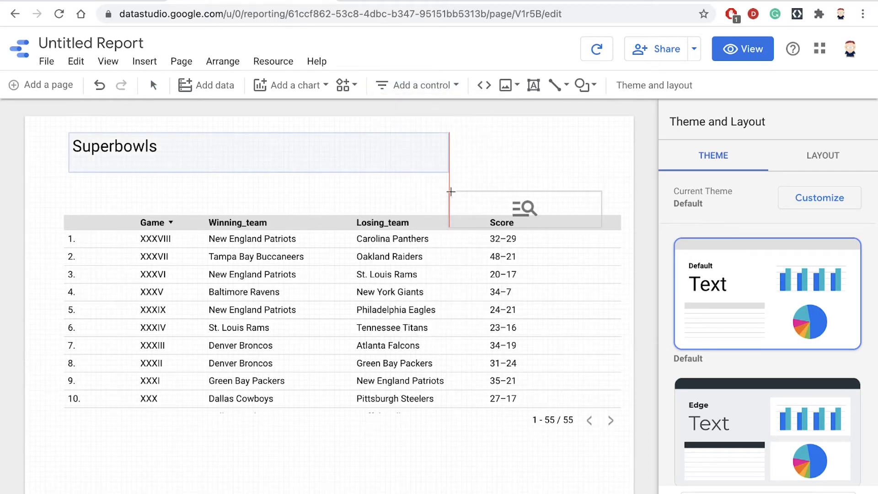
click(68, 178)
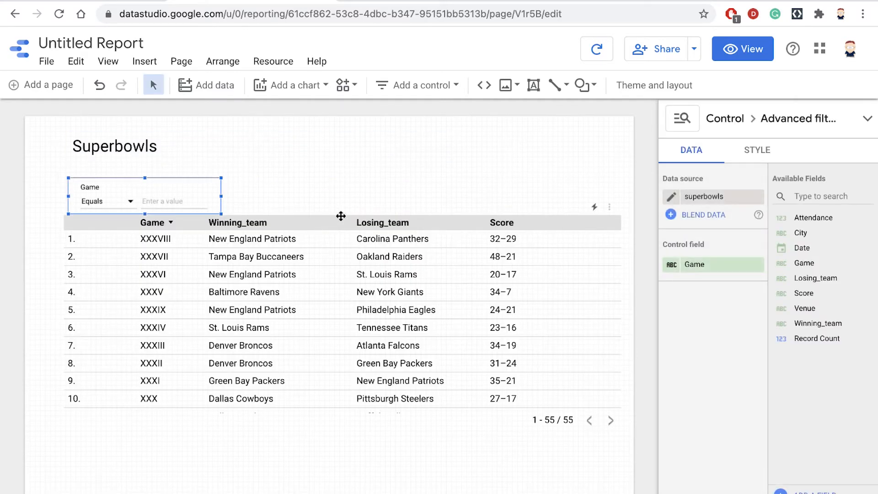
drag(334, 240, 335, 258)
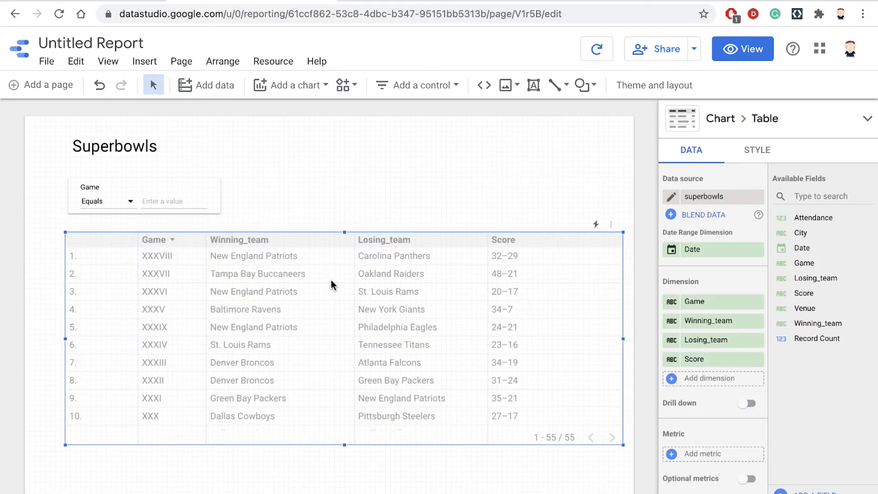
Align the filter control's left edge with the title and set its control field to Winning_team.
click(155, 194)
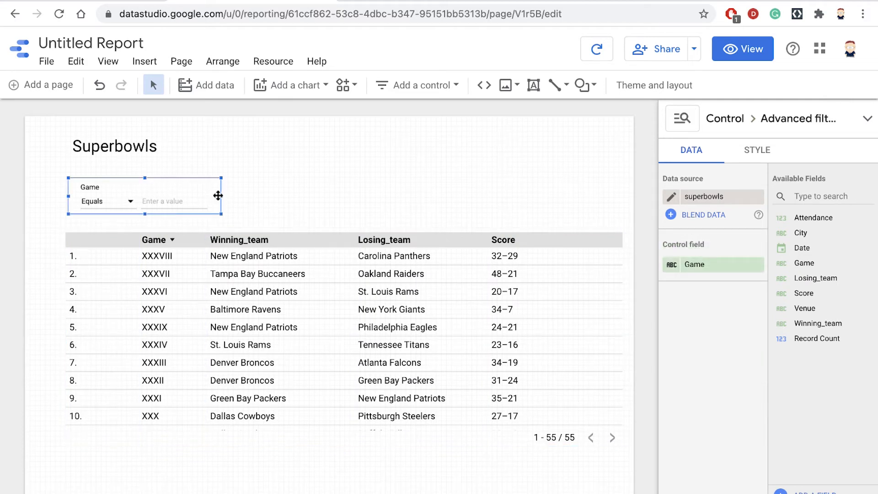
mouse_move(217, 195)
mouse_down()
mouse_move(269, 196)
mouse_move(222, 194)
mouse_up()
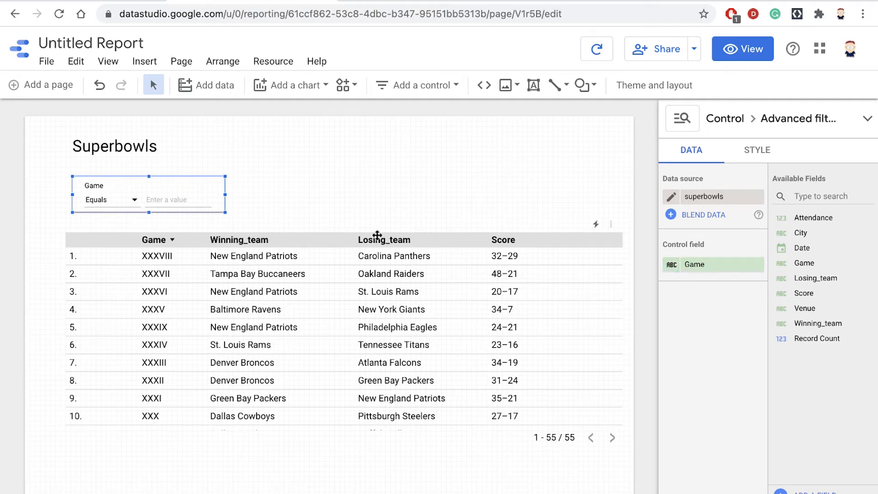
click(707, 264)
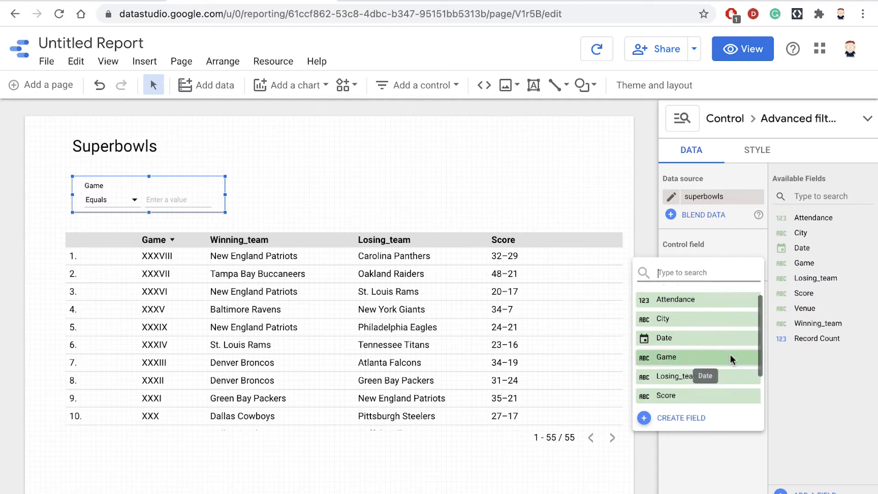
scroll(731, 359, down, 2)
click(677, 400)
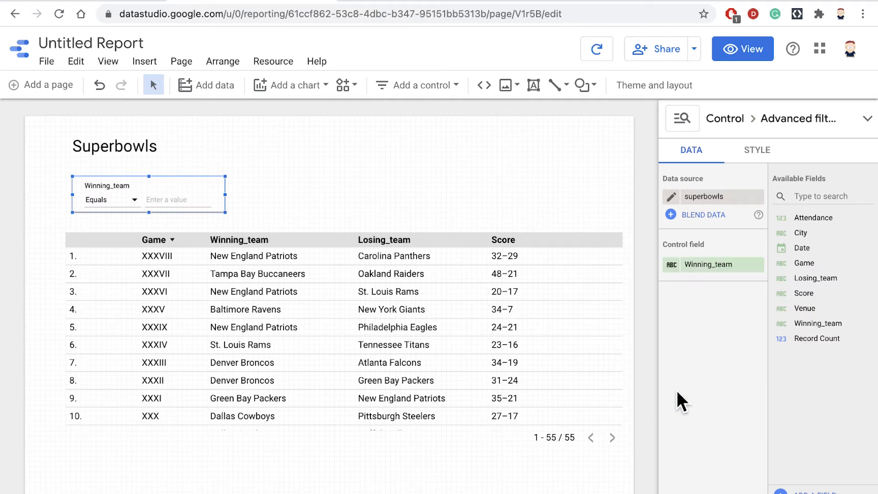
click(280, 185)
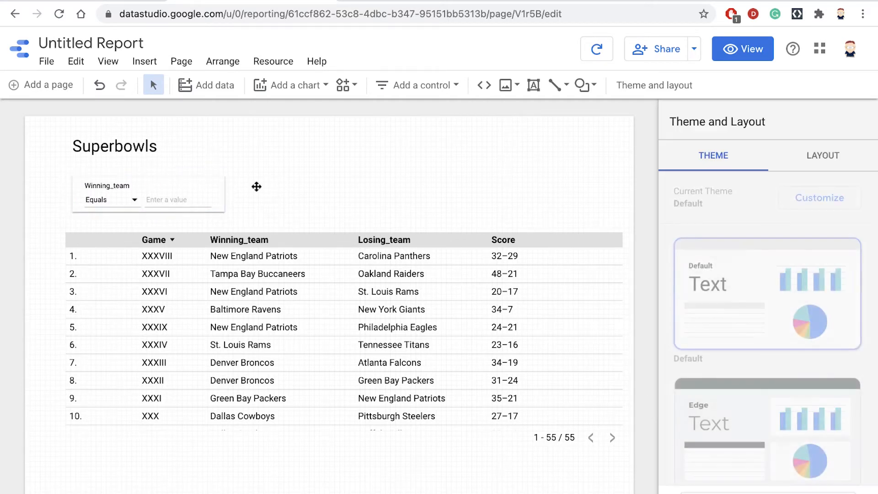
Set the filter control's text size to 18px and deselect the control.
click(167, 186)
click(759, 150)
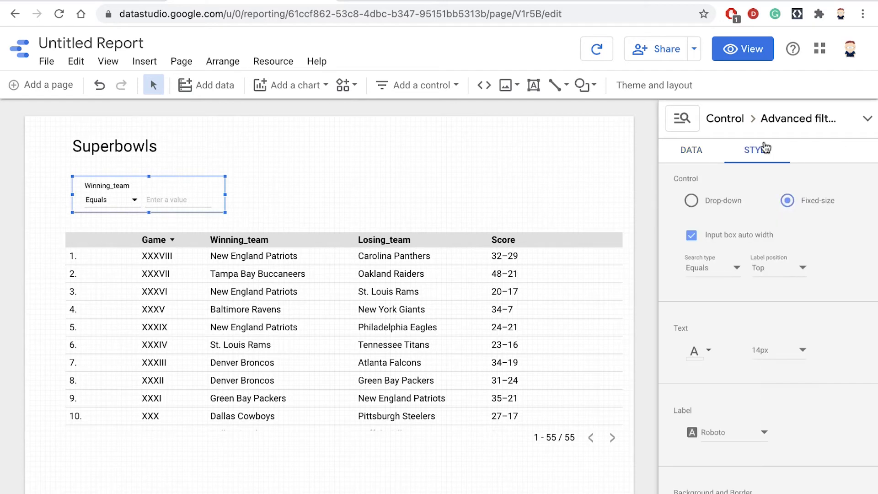
click(798, 344)
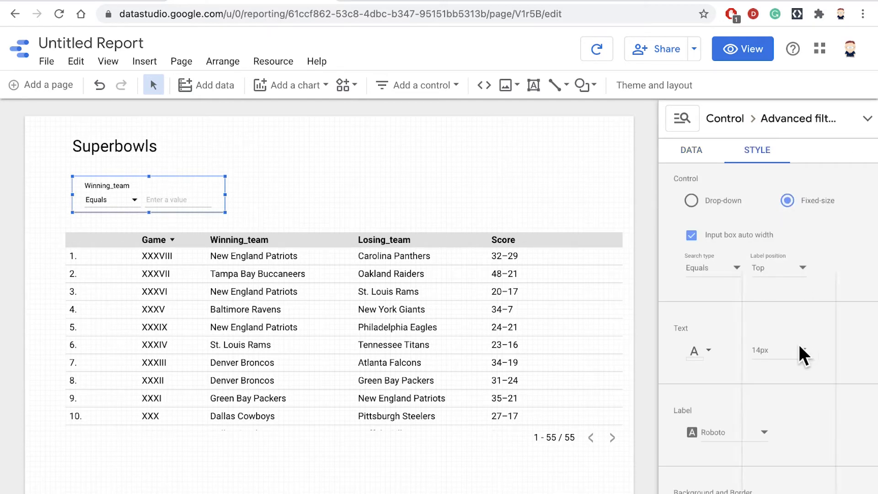
click(789, 385)
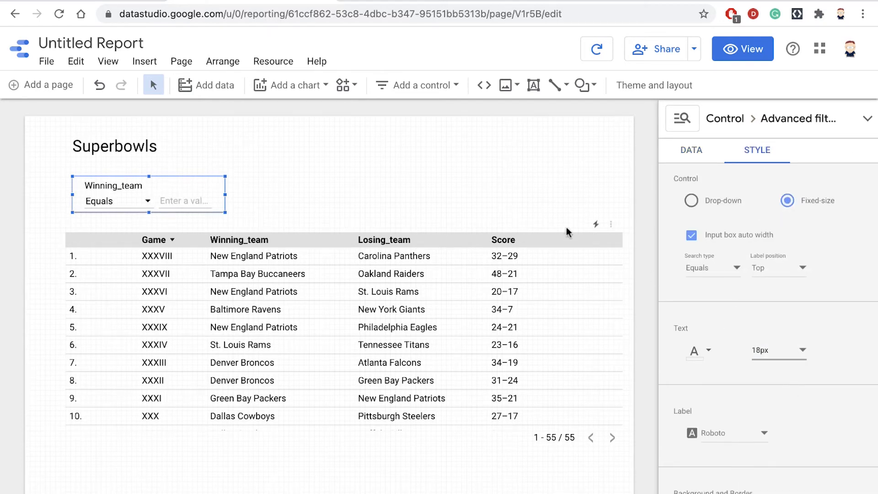
click(542, 180)
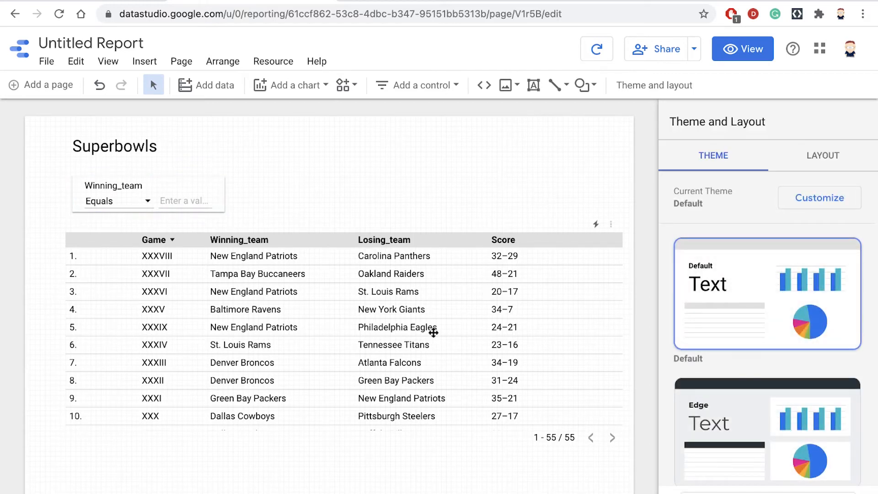
Rename the report "Superbowls".
click(116, 43)
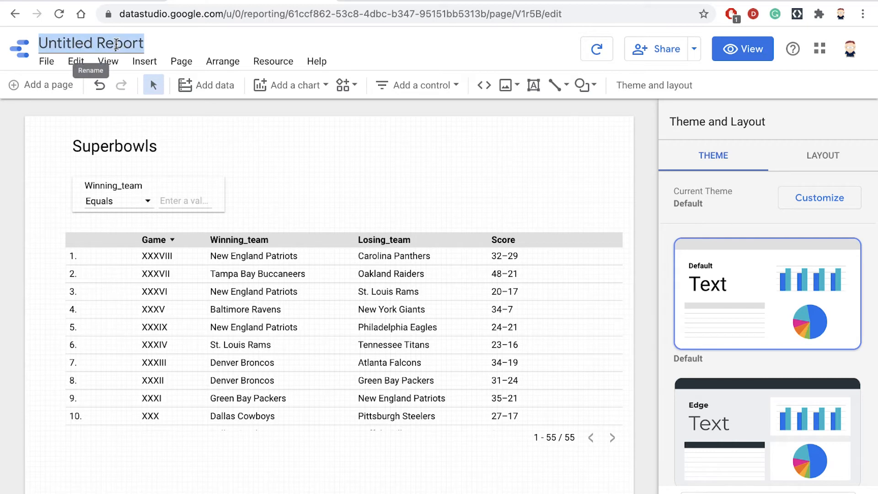
text(Sup)
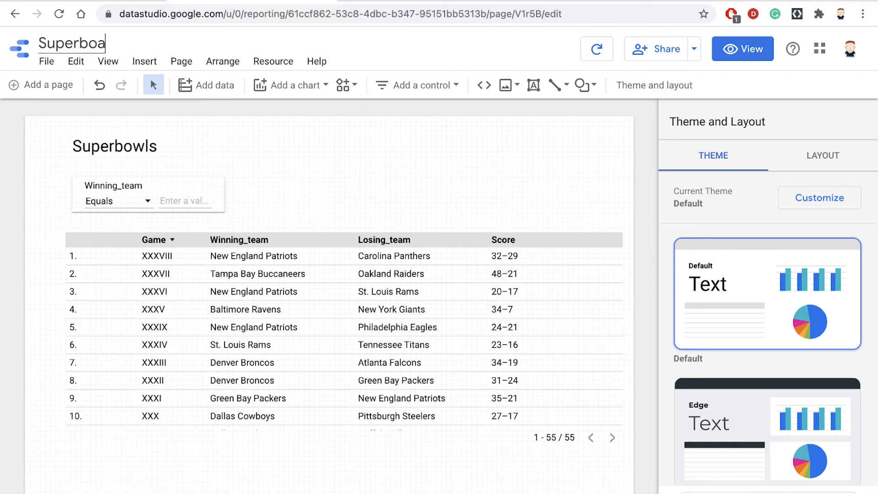
text(erbowla)
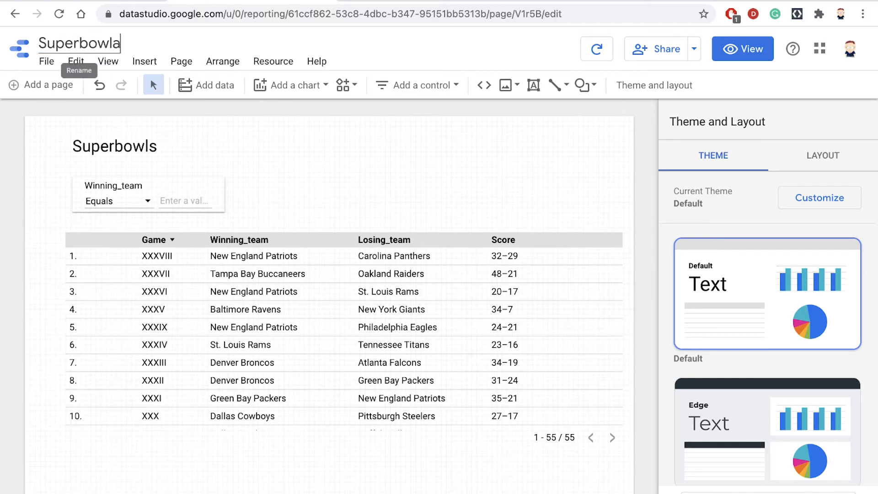
key(BackSpace)
text(s)
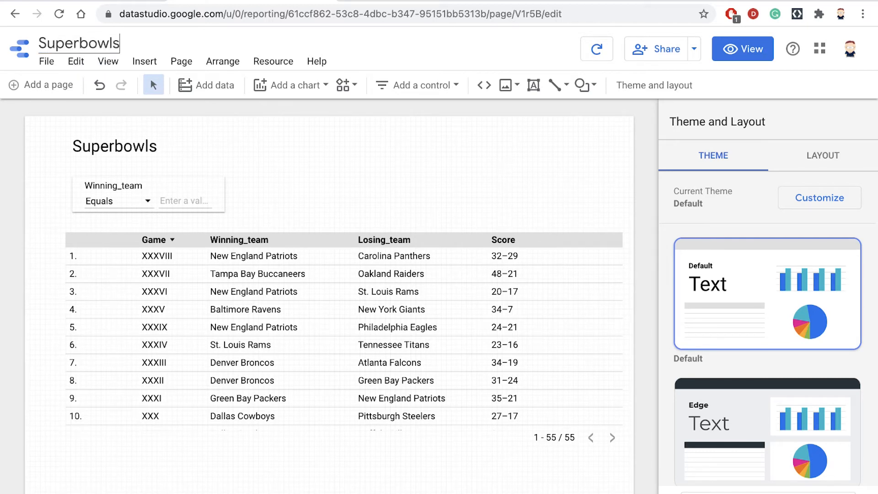
Preview the report in view mode and filter the table to winning teams that contain "Steelers".
click(742, 49)
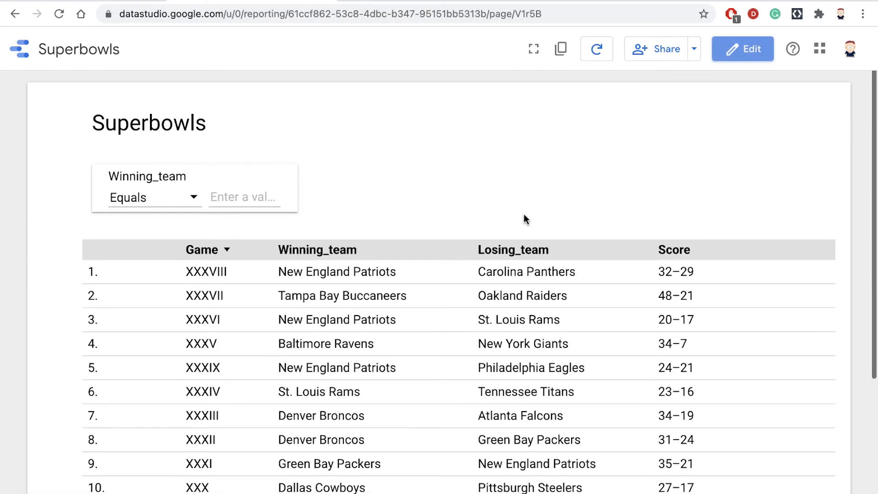
scroll(402, 303, down, 7)
scroll(402, 302, down, 10)
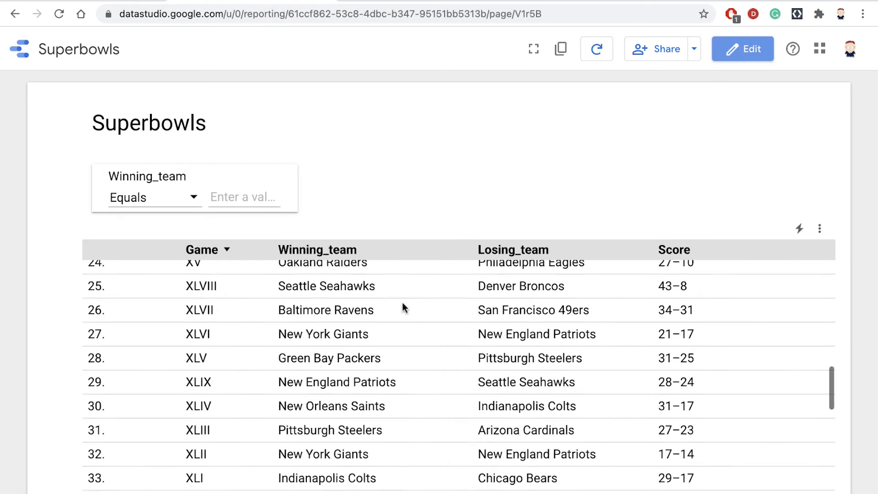
scroll(563, 169, down, 2)
scroll(563, 172, up, 12)
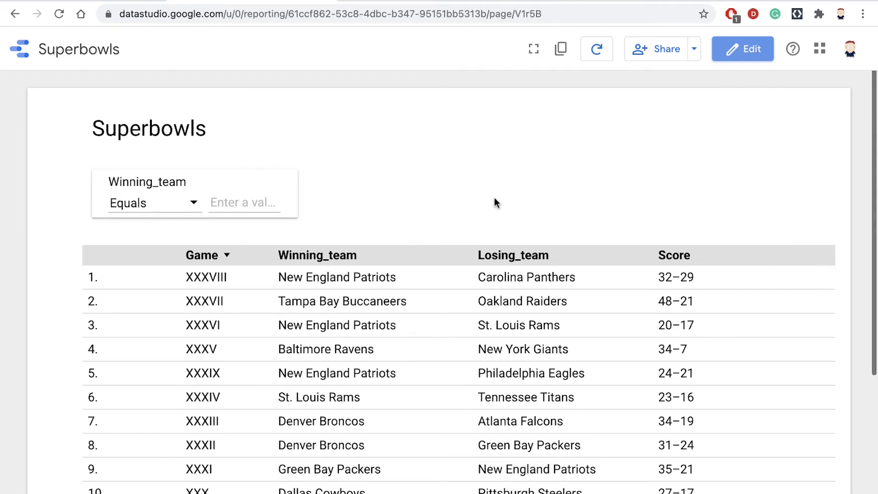
click(222, 198)
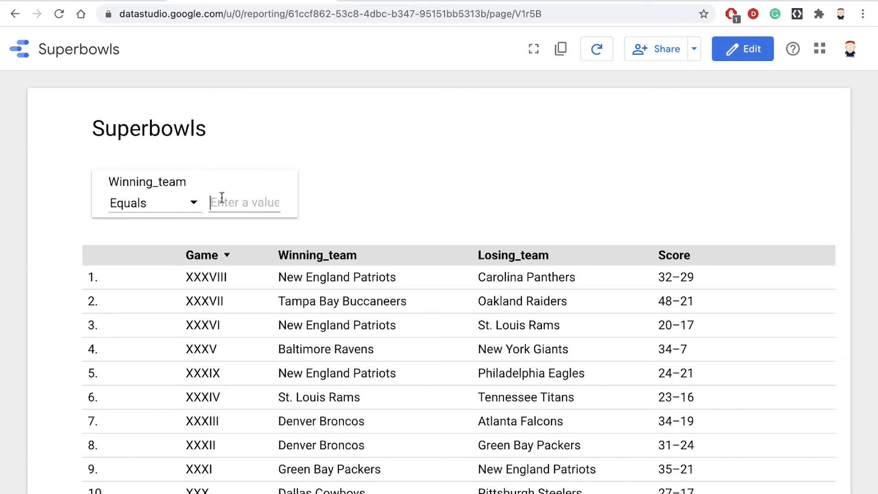
click(196, 204)
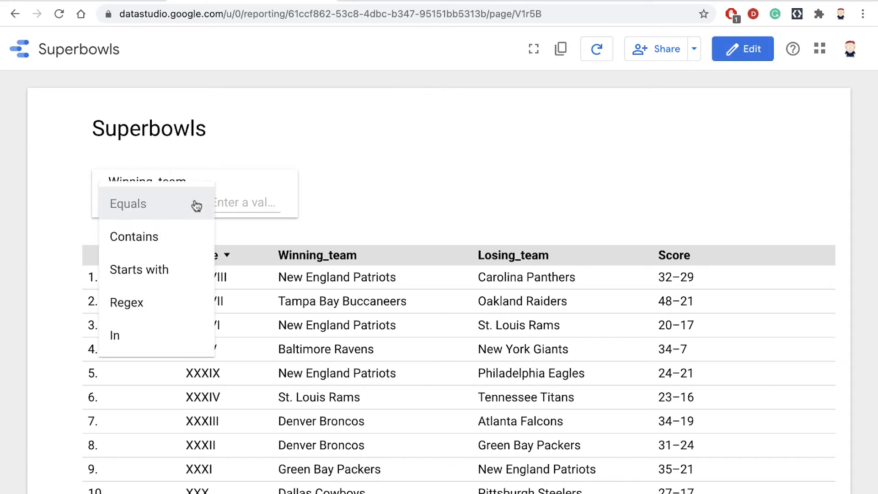
click(170, 232)
click(234, 202)
text(S)
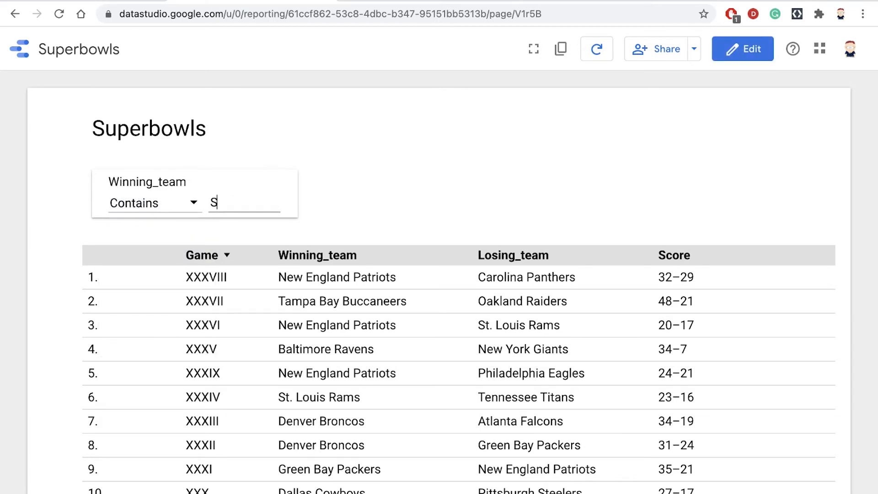
text(teelers)
key(Return)
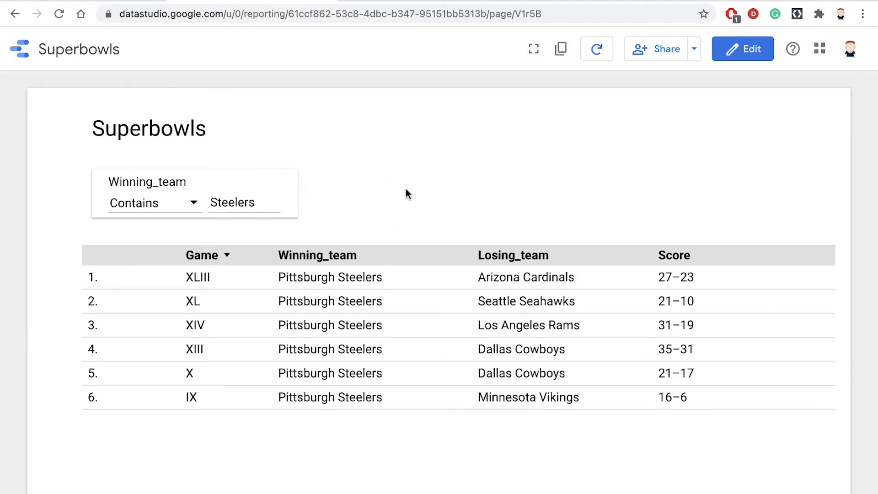
Return to edit mode and shorten the table from its lower edge to about five rows, freeing space below it.
click(737, 54)
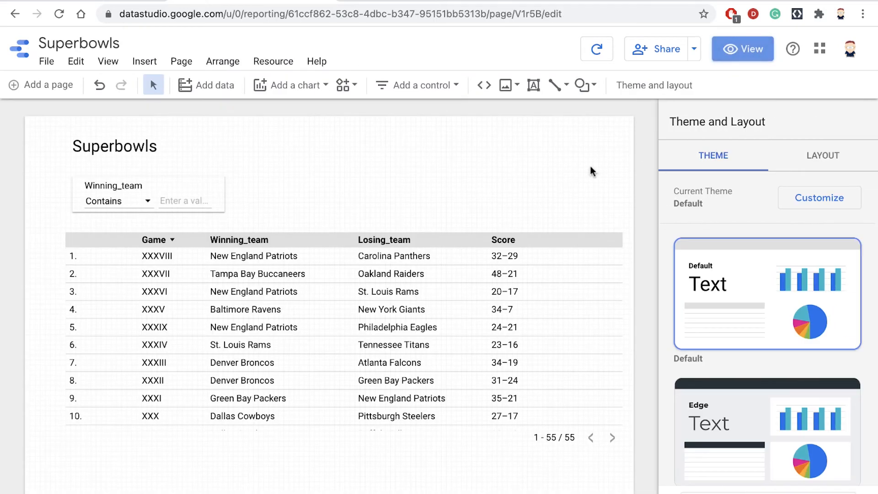
scroll(545, 180, down, 2)
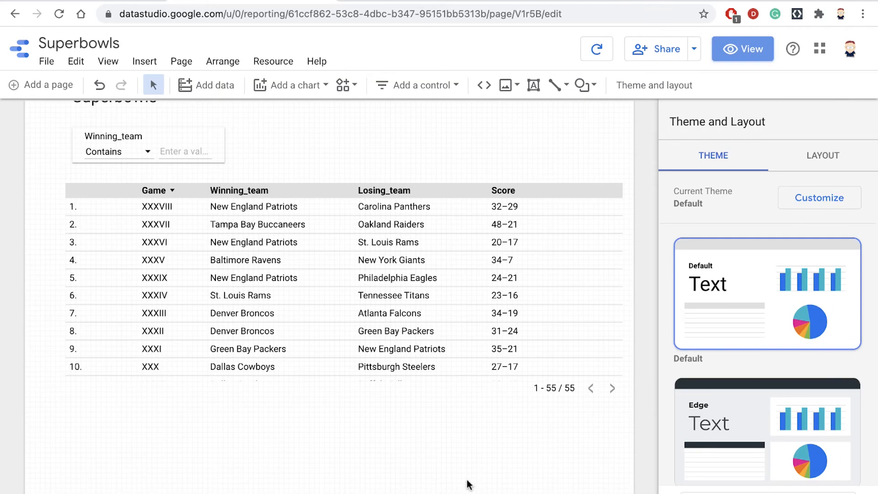
scroll(481, 440, down, 2)
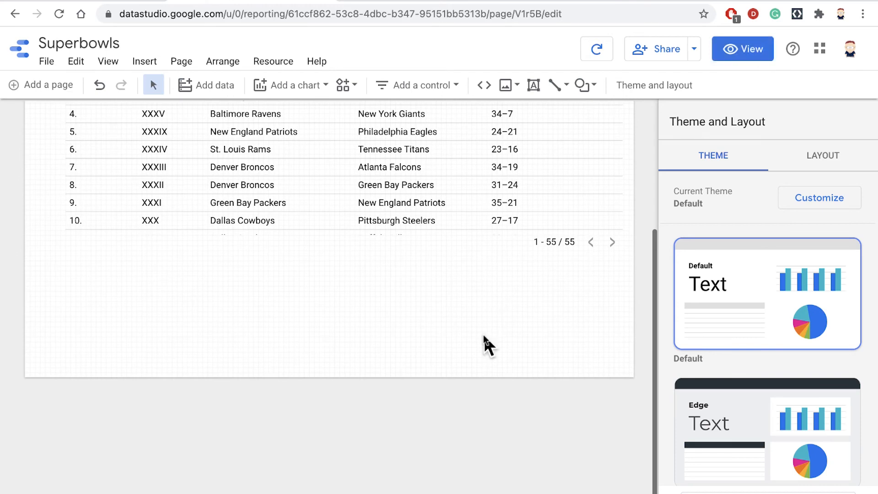
scroll(483, 340, up, 3)
click(384, 298)
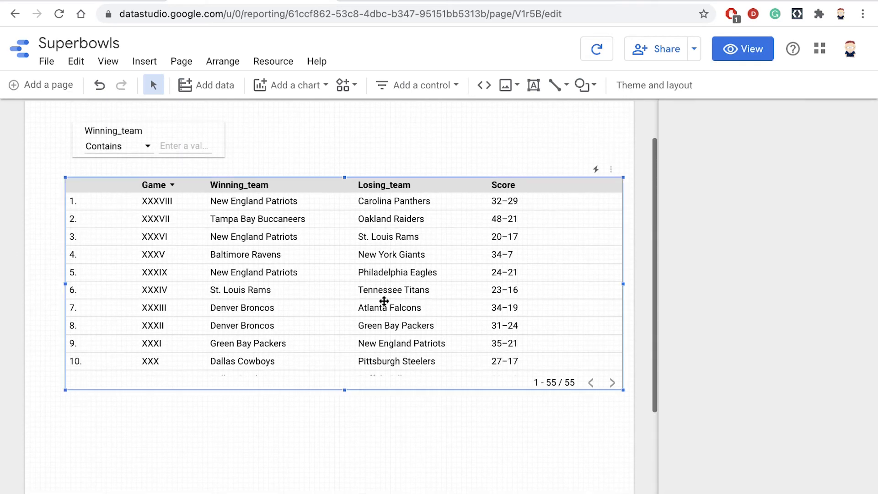
drag(343, 389, 336, 292)
click(356, 325)
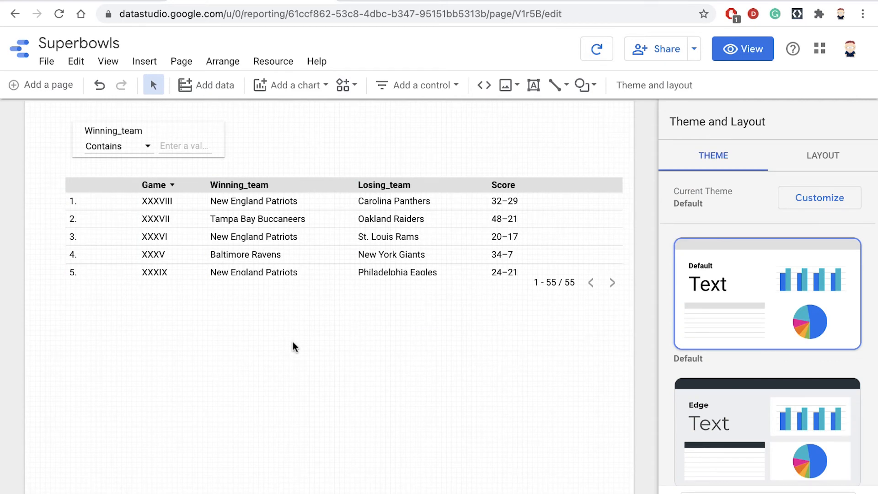
Add the BigQuery table superbowl_wins_by_team from My Pretty Good Project's sports dataset as another data source, then close the data source list.
click(273, 63)
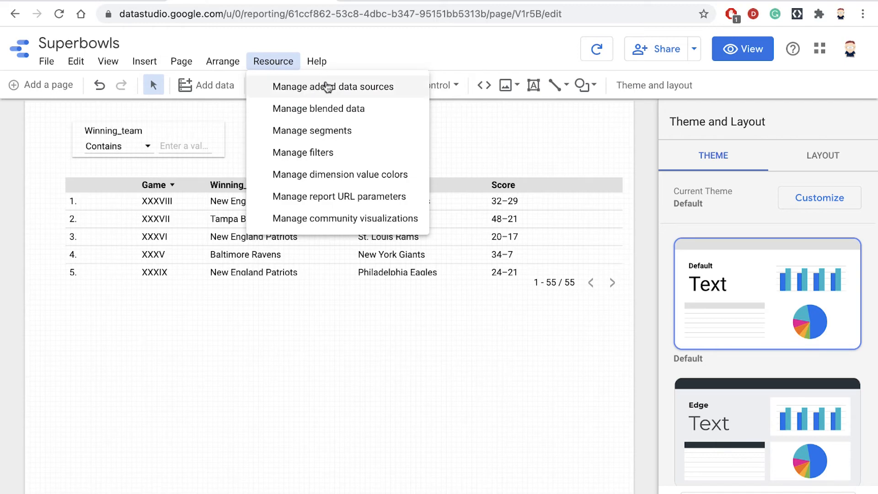
click(328, 87)
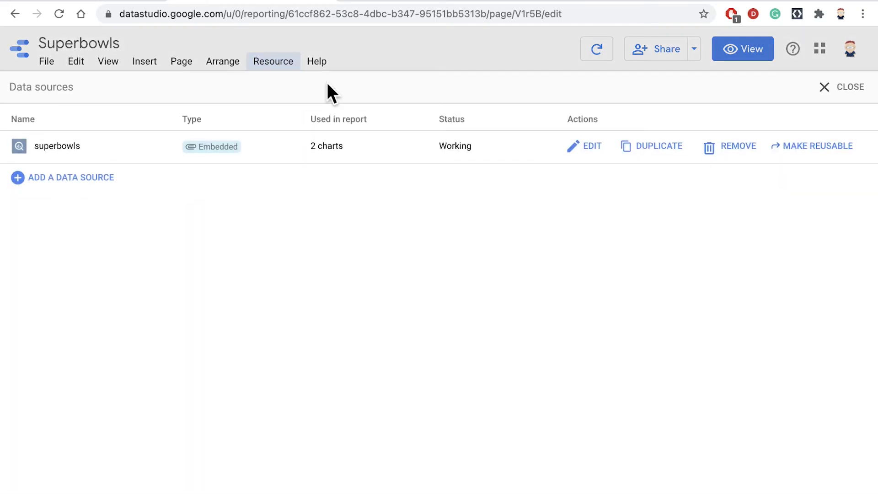
click(77, 180)
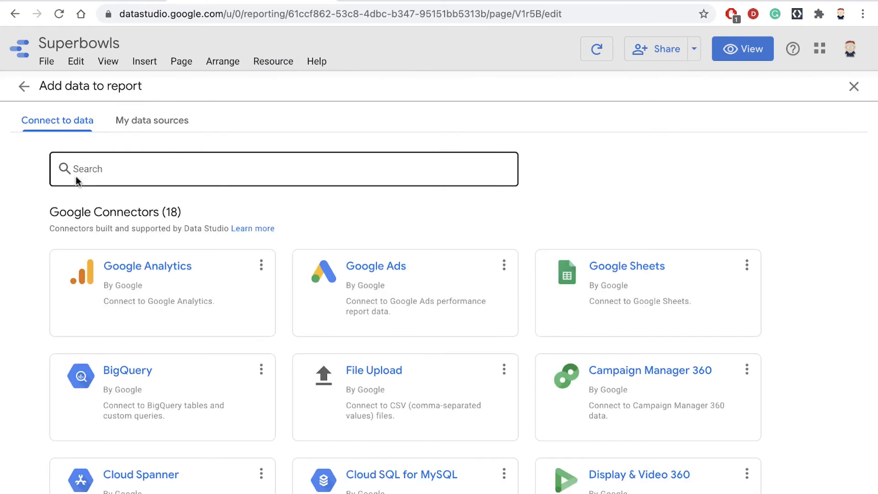
click(158, 378)
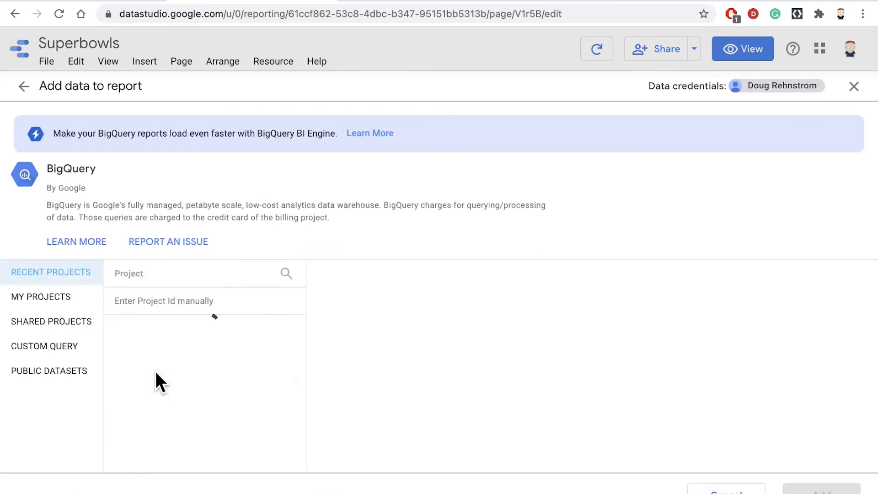
click(194, 340)
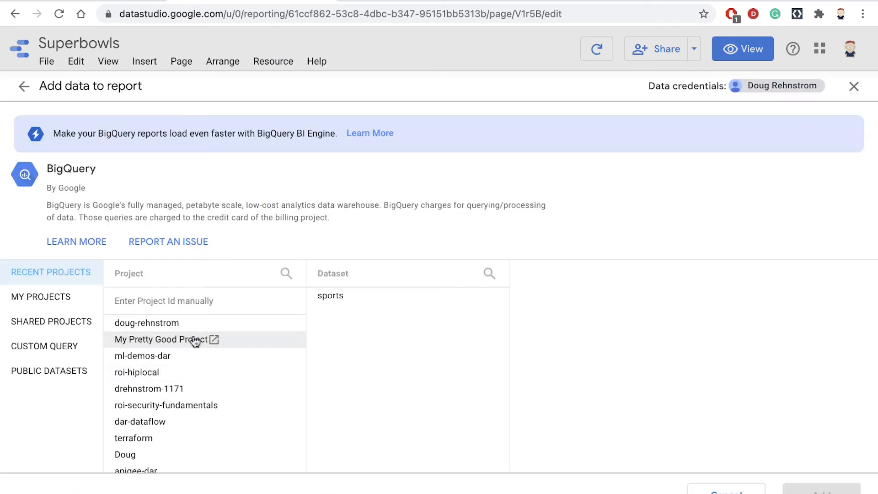
click(333, 298)
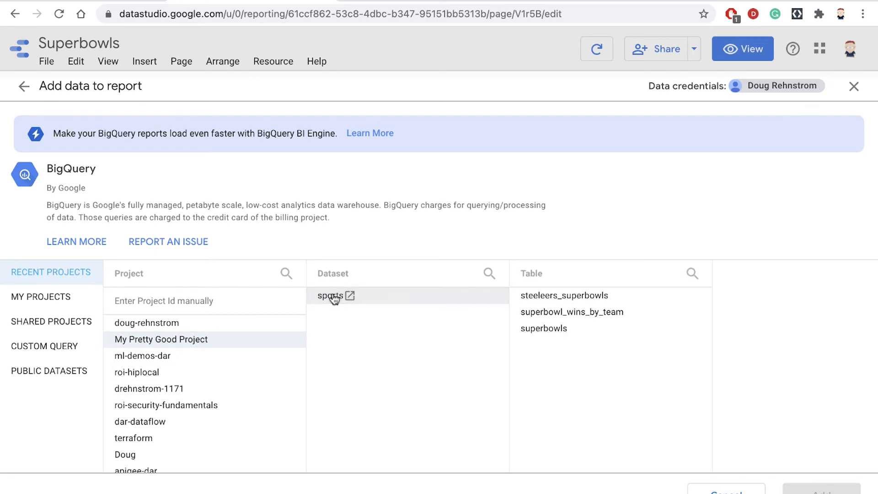
click(564, 319)
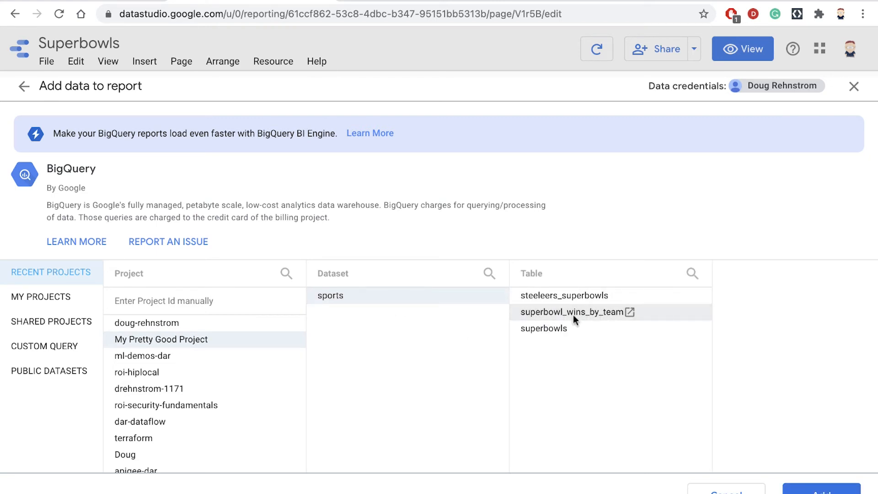
click(820, 487)
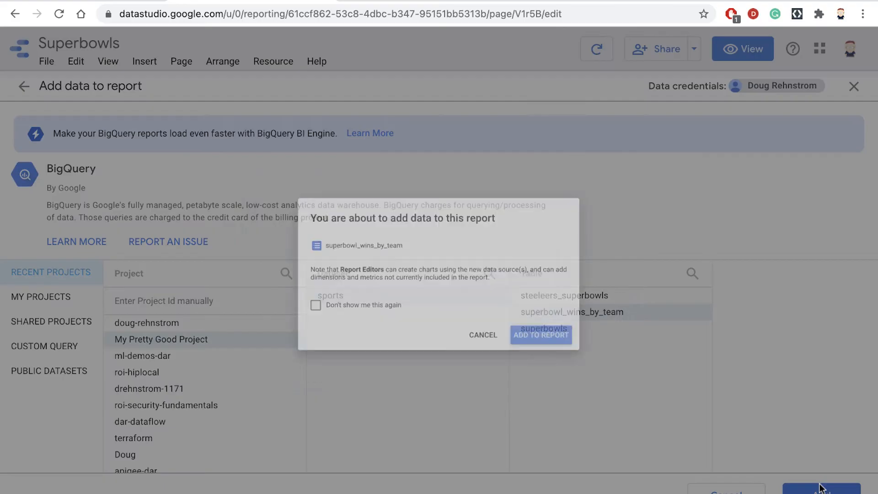
click(580, 363)
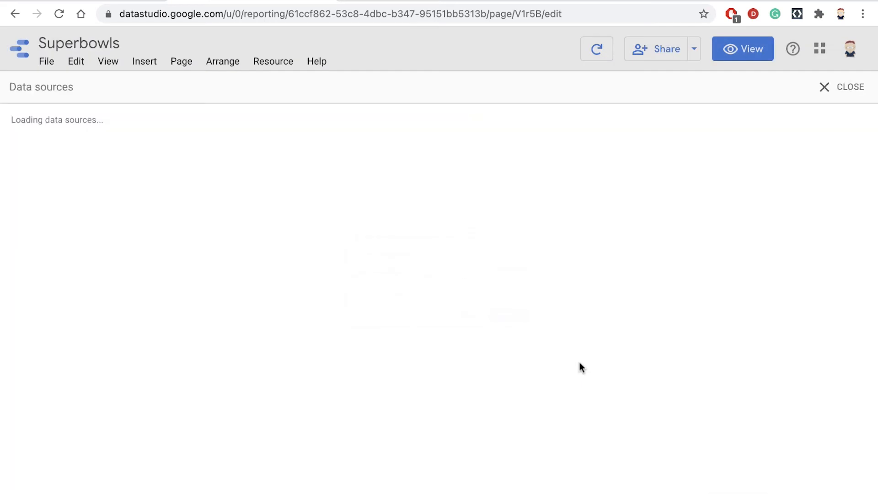
click(825, 89)
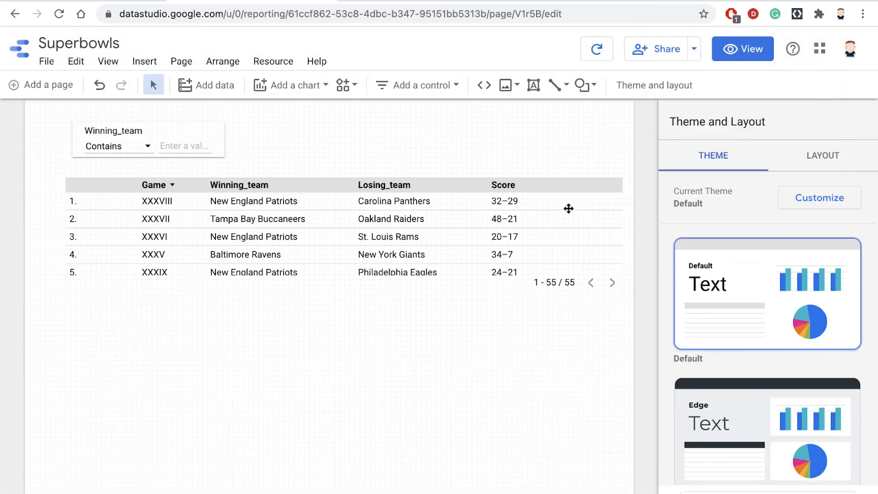
Add a pie chart below the games table and enlarge it to fill most of the space down to the page's lower edge.
click(326, 85)
click(280, 286)
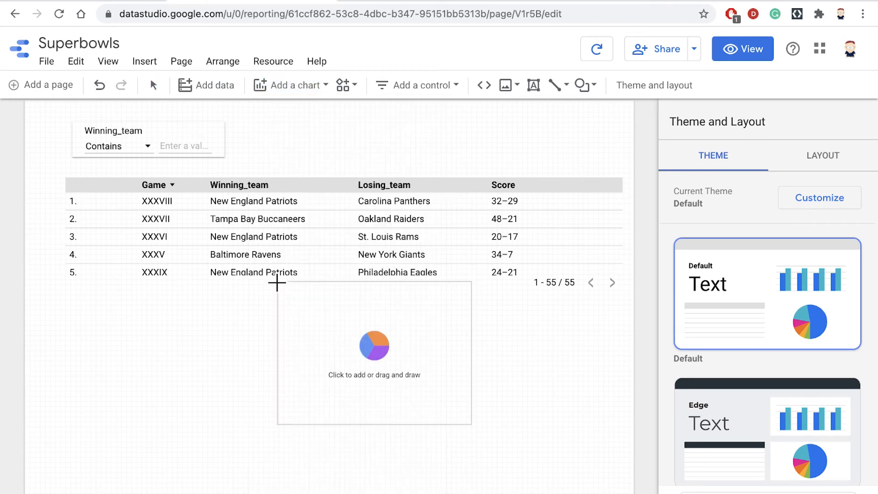
click(104, 310)
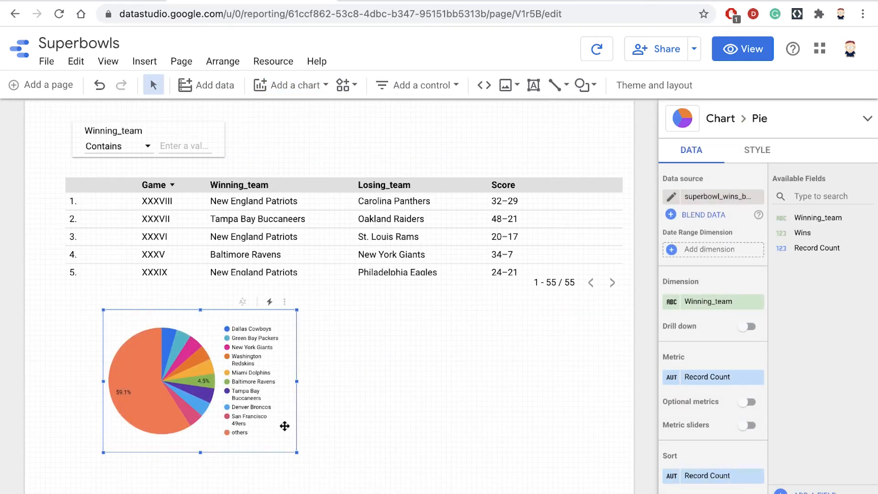
drag(294, 451, 503, 493)
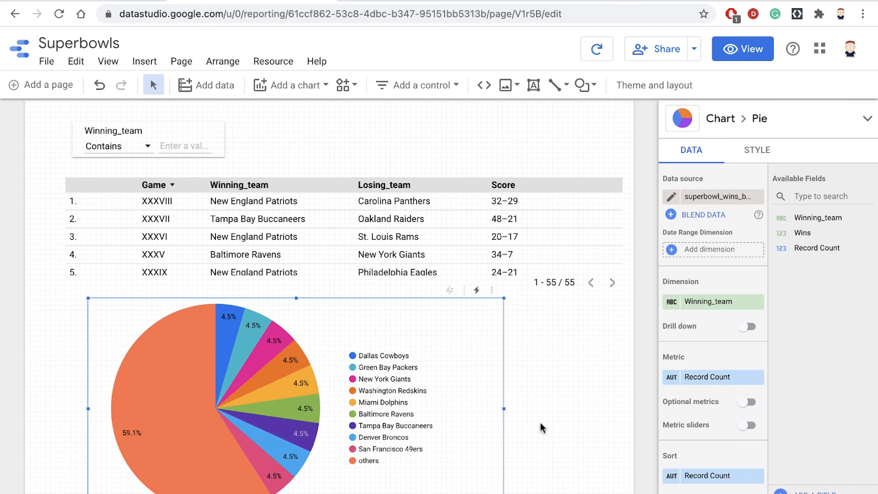
Change the pie chart's metric to Wins.
scroll(583, 408, down, 2)
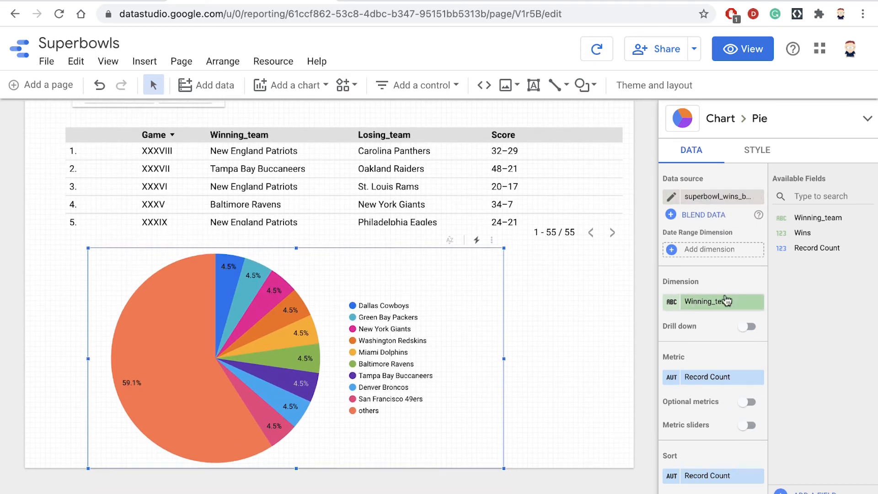
click(728, 380)
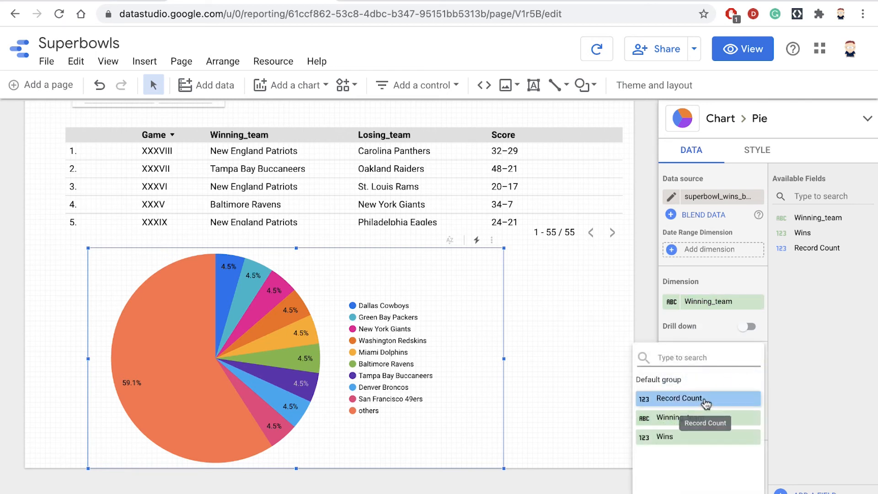
click(676, 436)
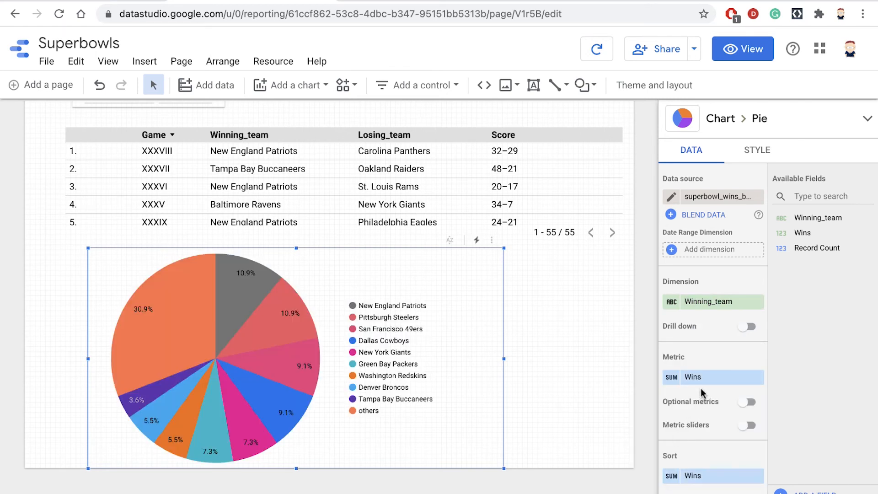
Limit the pie chart to 7 slices.
click(764, 146)
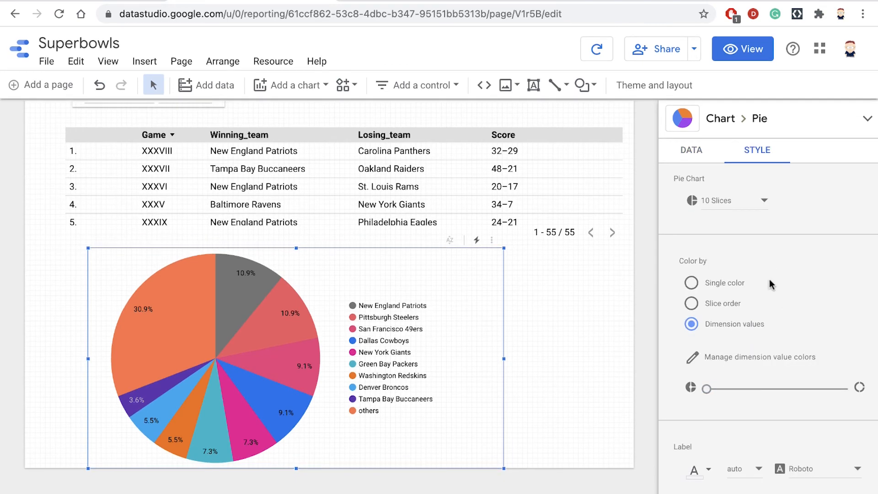
click(762, 203)
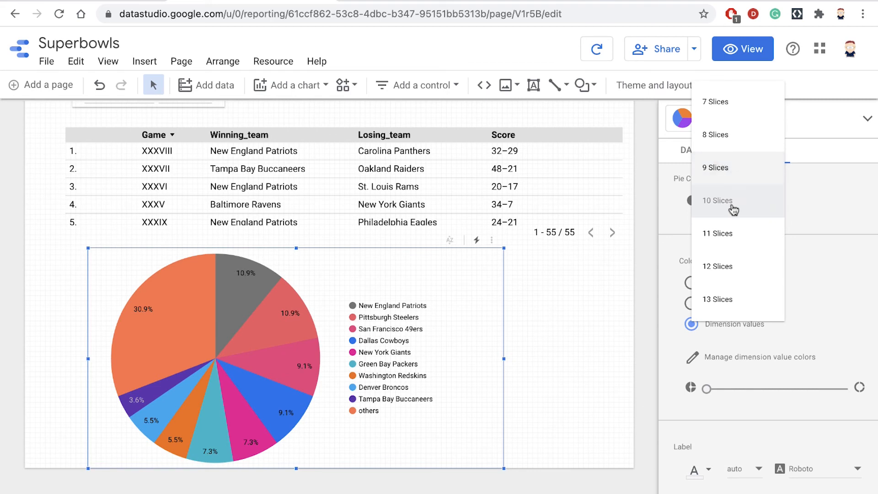
scroll(721, 139, up, 1)
click(719, 117)
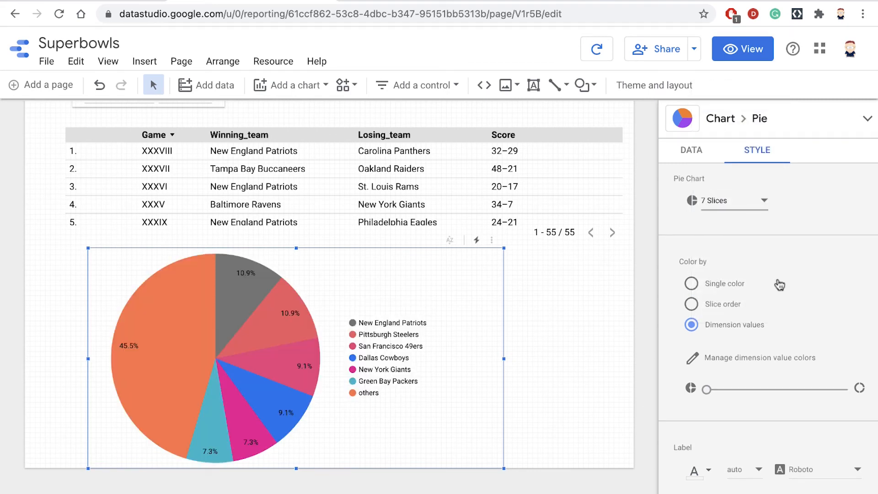
Make the pie slice labels show the value instead of the percentage.
scroll(785, 285, down, 5)
click(767, 297)
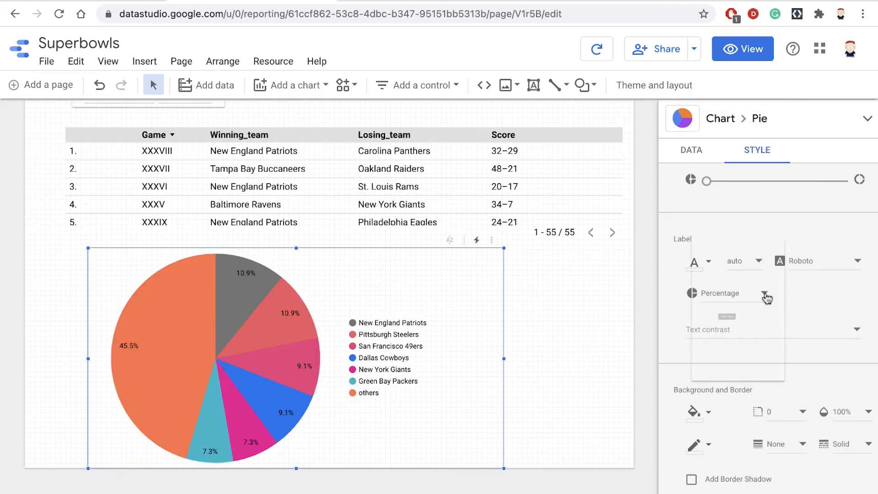
click(716, 361)
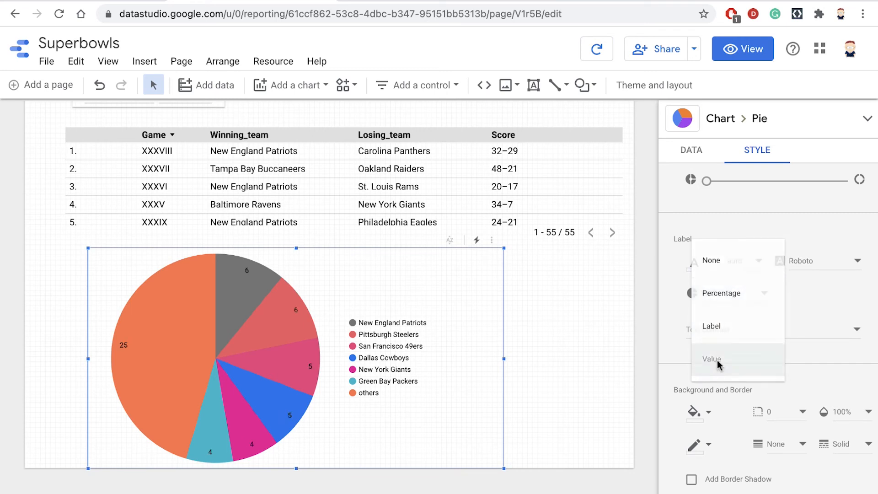
Enlarge the pie slice labels' font size to 24px.
scroll(807, 327, down, 4)
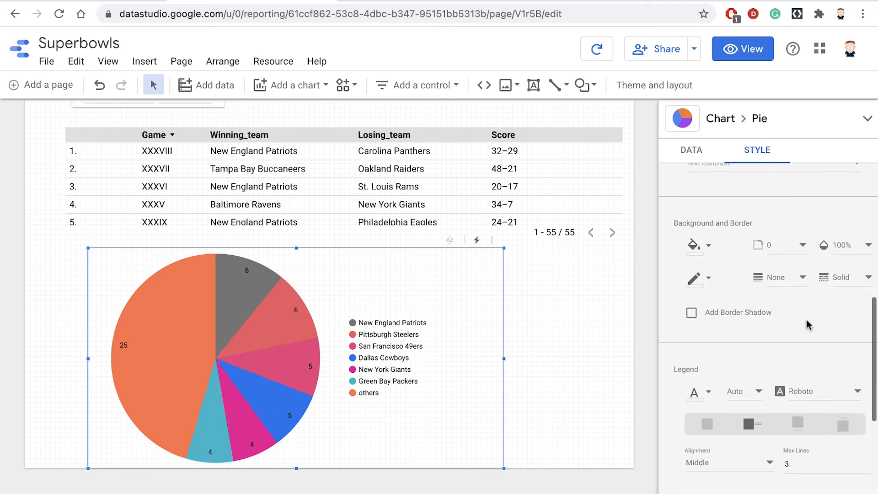
scroll(814, 302, up, 4)
scroll(788, 280, down, 1)
click(757, 245)
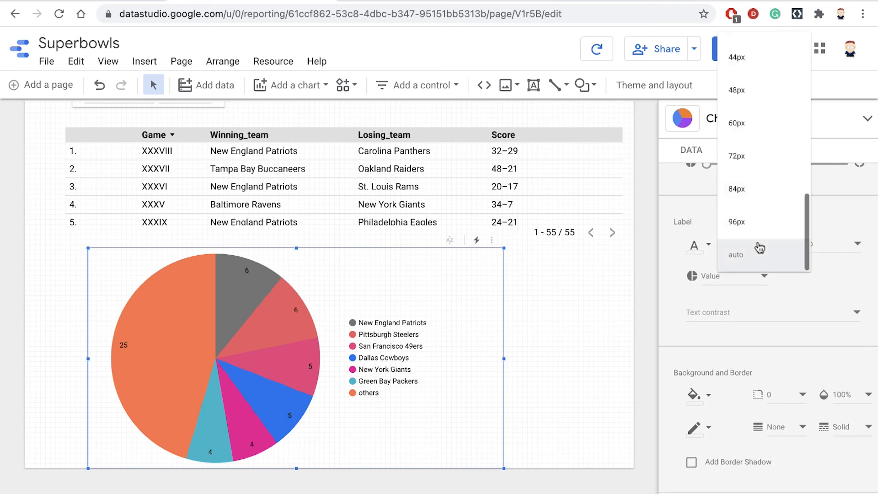
scroll(756, 215, up, 5)
scroll(754, 195, up, 5)
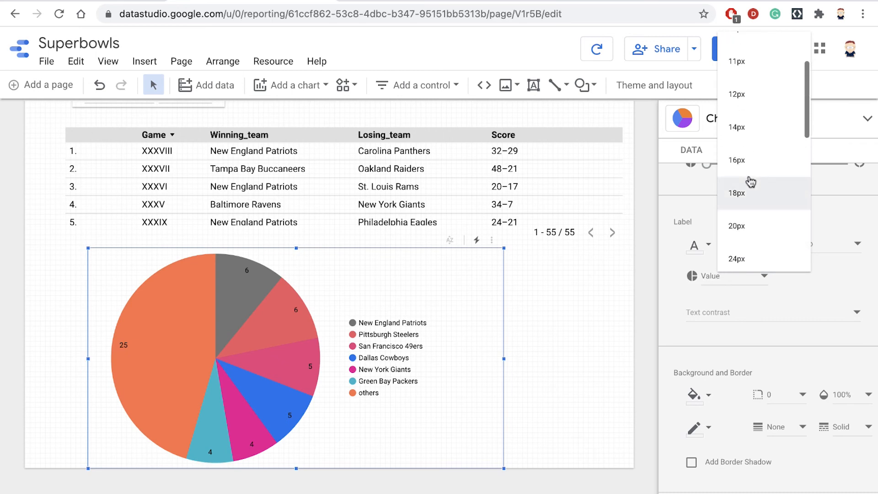
click(757, 224)
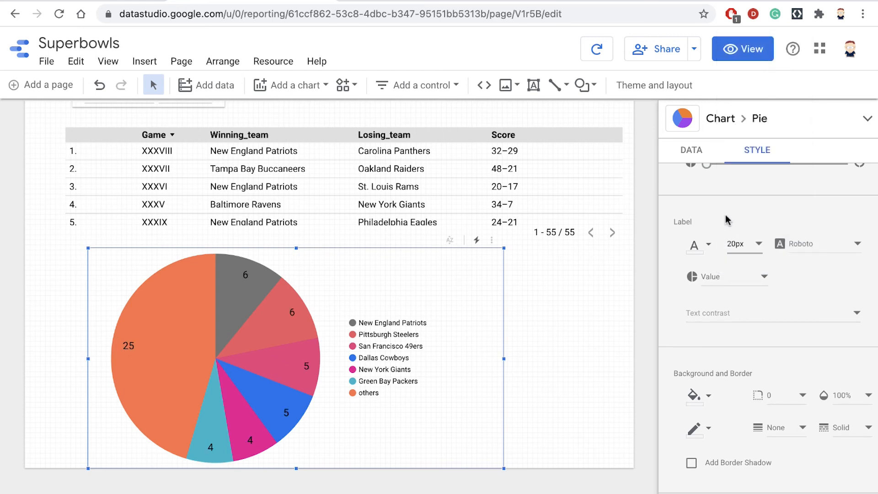
scroll(755, 213, down, 1)
click(758, 220)
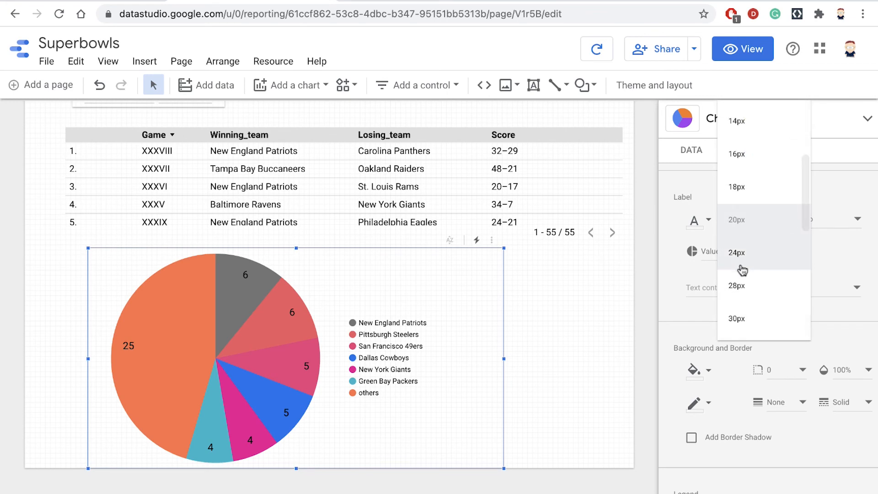
click(741, 267)
Set the pie chart legend's font size to 24px and deselect the chart.
scroll(794, 287, down, 3)
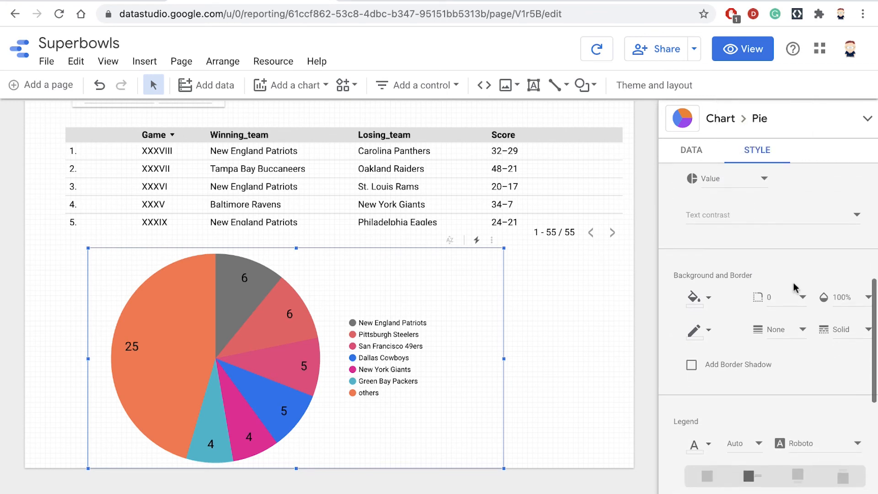
scroll(794, 287, down, 5)
click(761, 236)
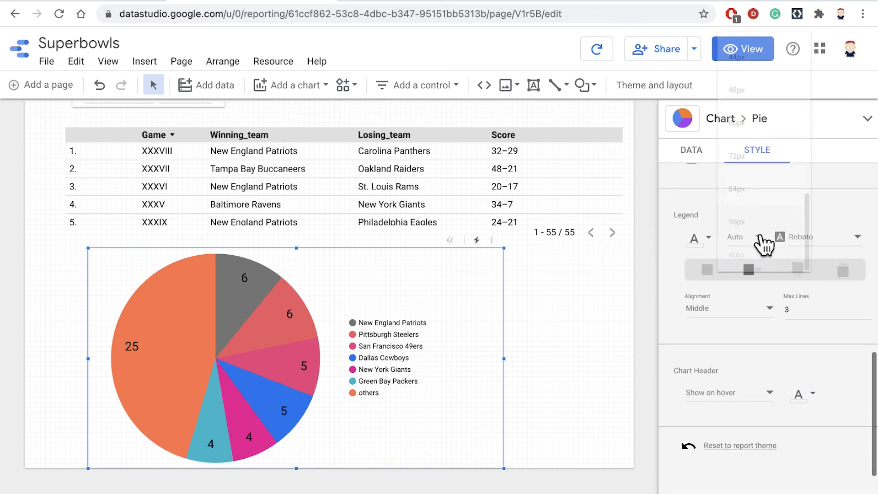
scroll(762, 188, up, 5)
scroll(762, 187, up, 3)
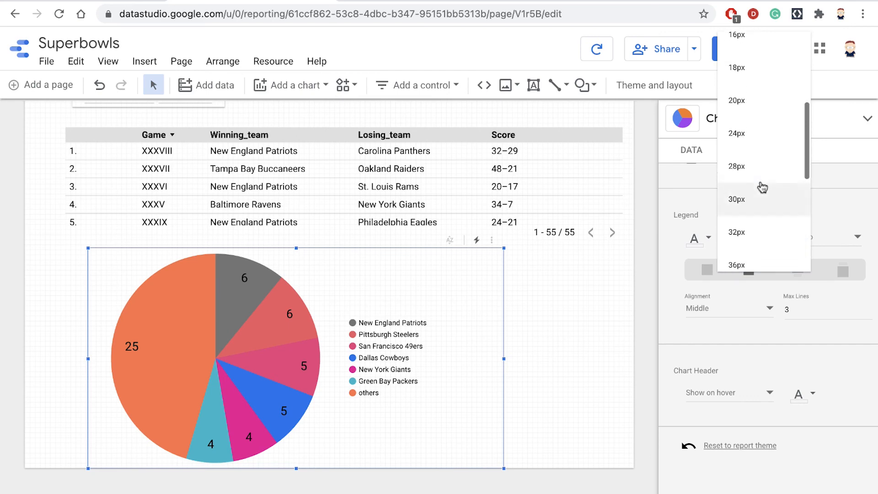
click(759, 186)
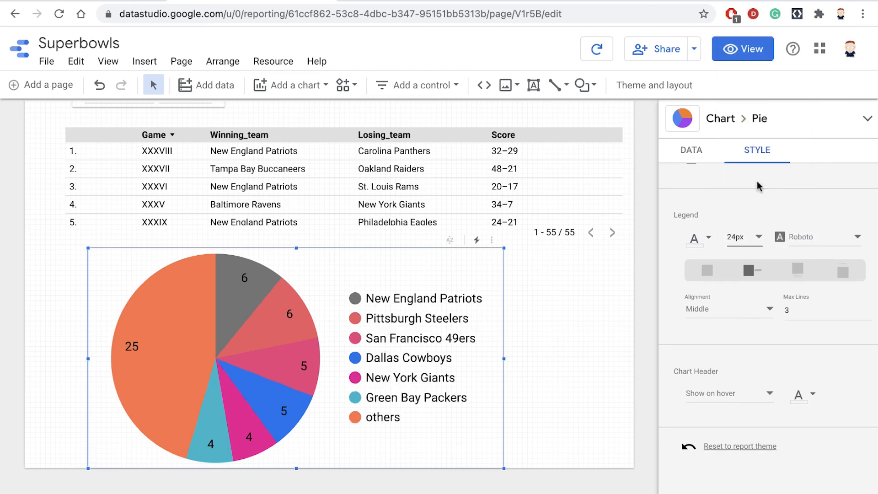
key(Escape)
Preview the report in view mode and look over the games table and the pie chart of wins.
scroll(475, 326, up, 1)
scroll(474, 325, down, 1)
scroll(475, 325, up, 1)
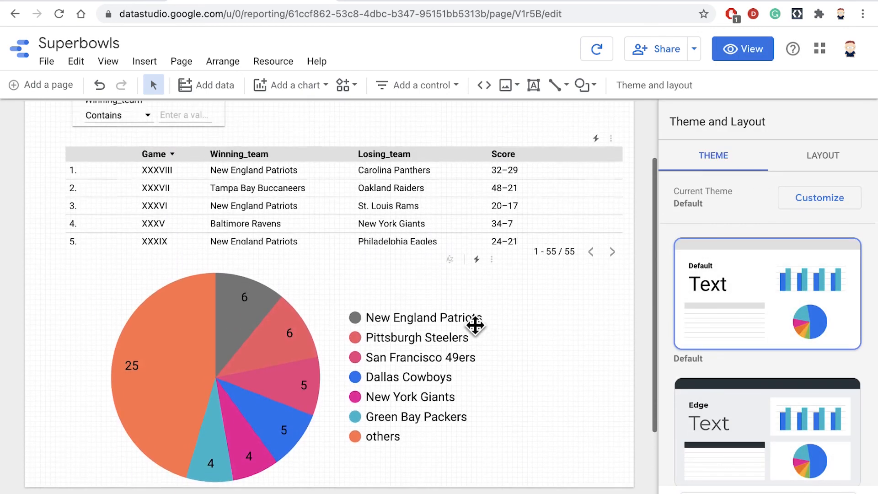
scroll(475, 325, up, 2)
click(745, 49)
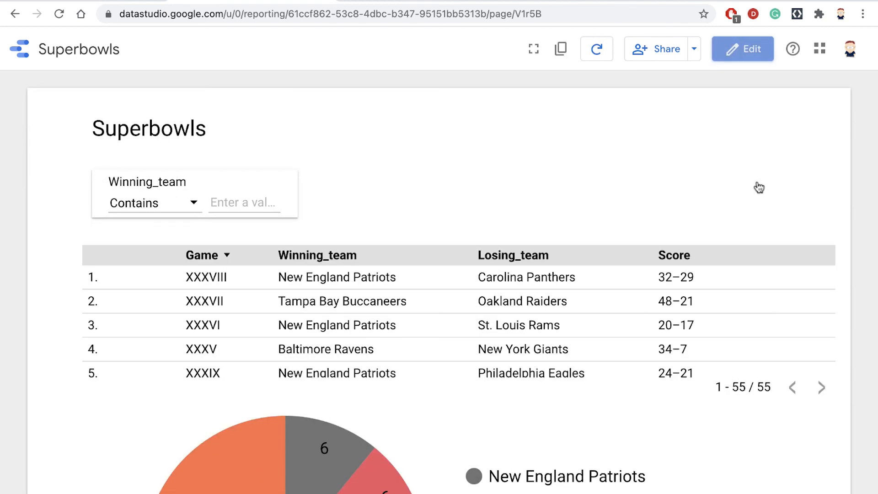
scroll(757, 182, down, 10)
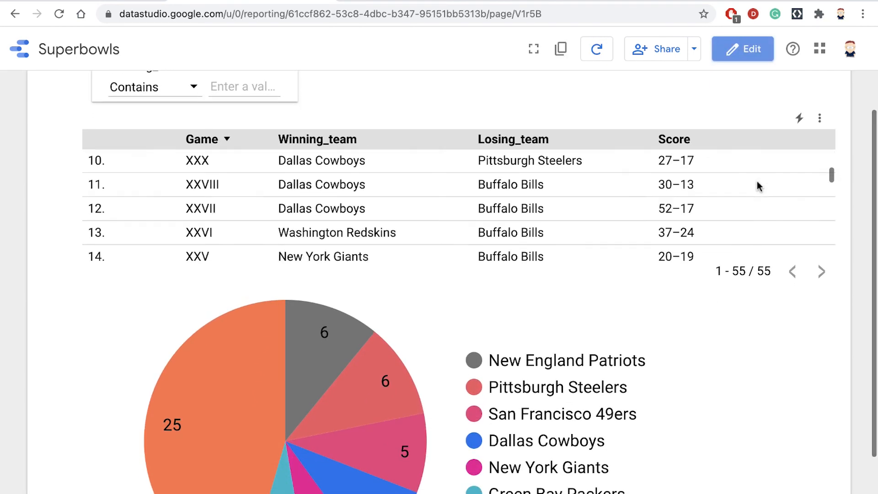
scroll(756, 181, down, 1)
scroll(756, 181, up, 2)
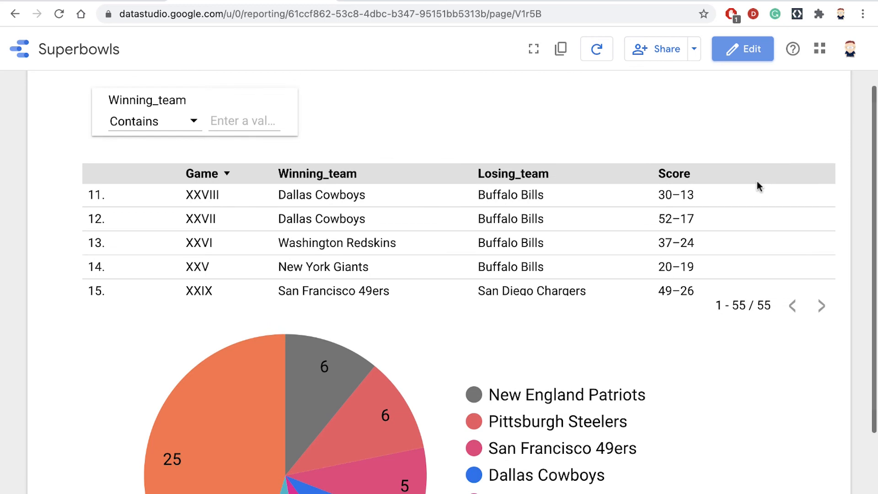